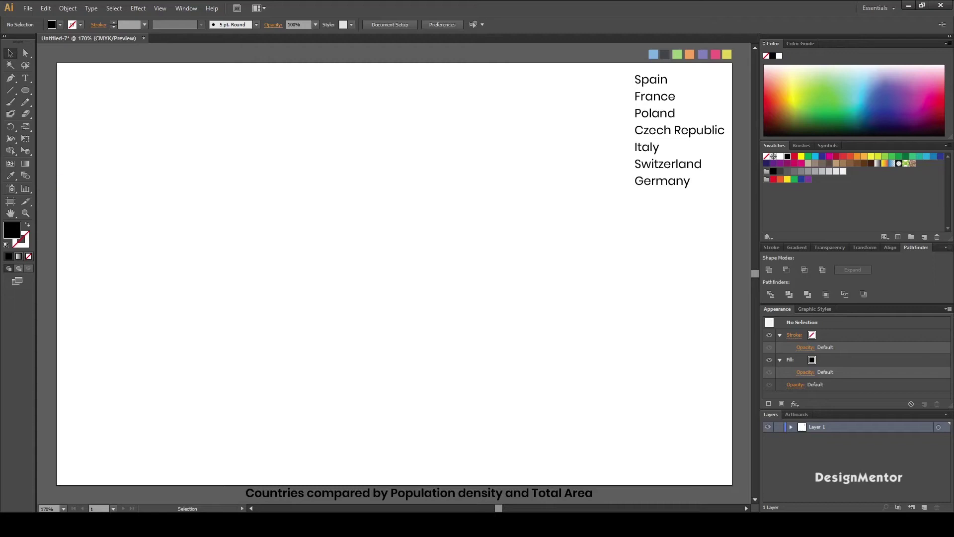
- Draw a 400 × 400 pt circle with the Ellipse tool
{"action": "left_click", "coordinate": [26, 90]}
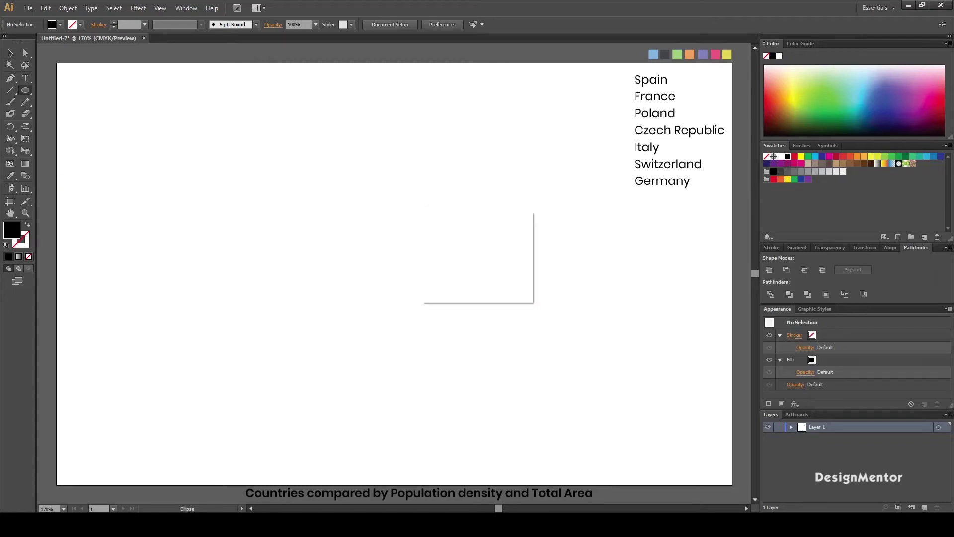
{"action": "type", "text": "400"}
{"action": "key", "text": "Tab"}
{"action": "type", "text": "400"}
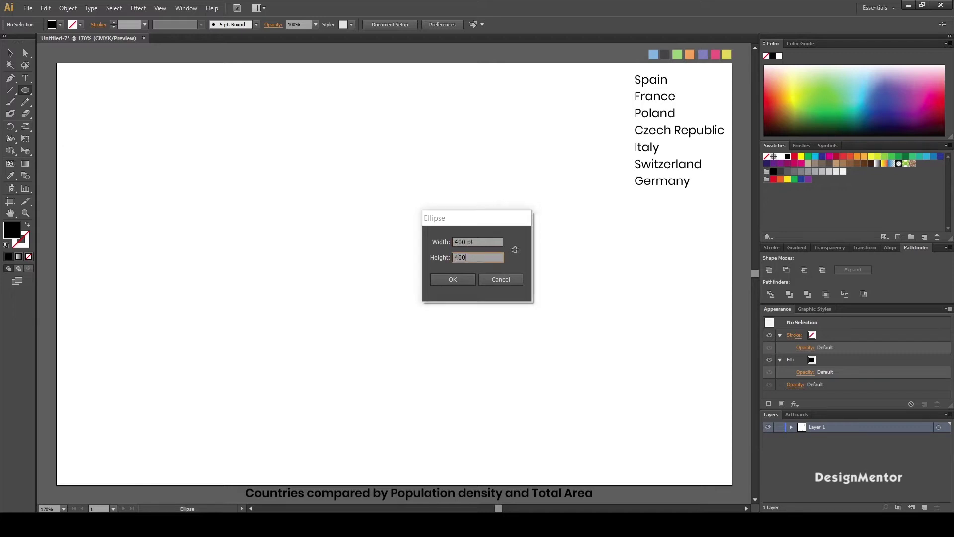
{"action": "key", "text": "Return"}
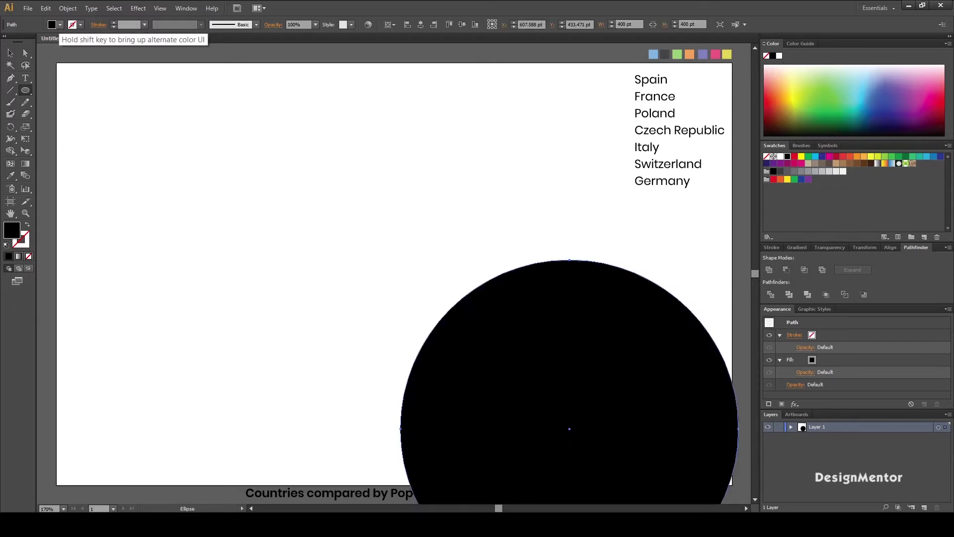
- Give the circle no fill and a black outline
{"action": "left_click", "coordinate": [54, 24]}
{"action": "left_click", "coordinate": [6, 41]}
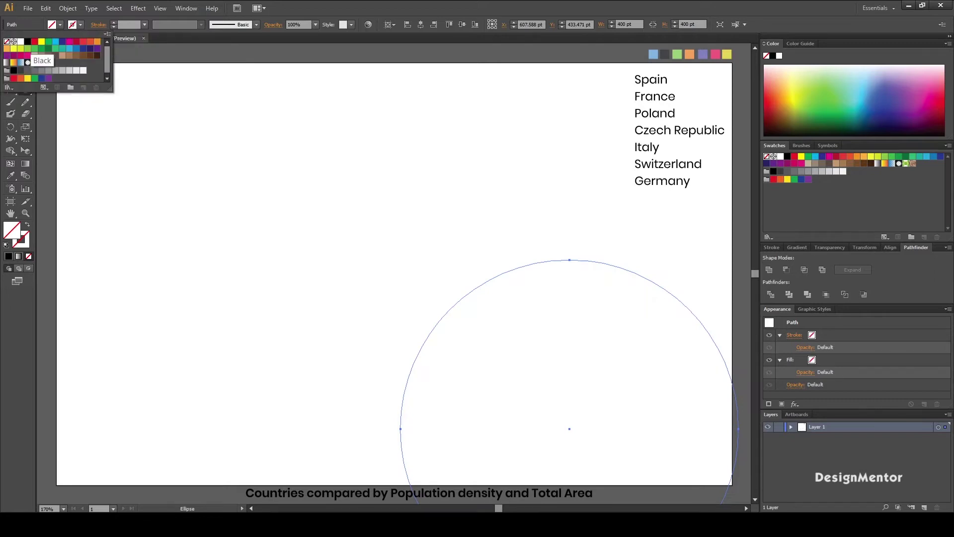
{"action": "left_click", "coordinate": [27, 42]}
{"action": "left_click", "coordinate": [10, 53]}
{"action": "left_click", "coordinate": [249, 298]}
- Centre the circle horizontally and vertically on the artboard
{"action": "left_click", "coordinate": [569, 260]}
{"action": "left_click", "coordinate": [890, 247]}
{"action": "left_click", "coordinate": [848, 270]}
{"action": "key", "text": "ctrl+shift+a"}
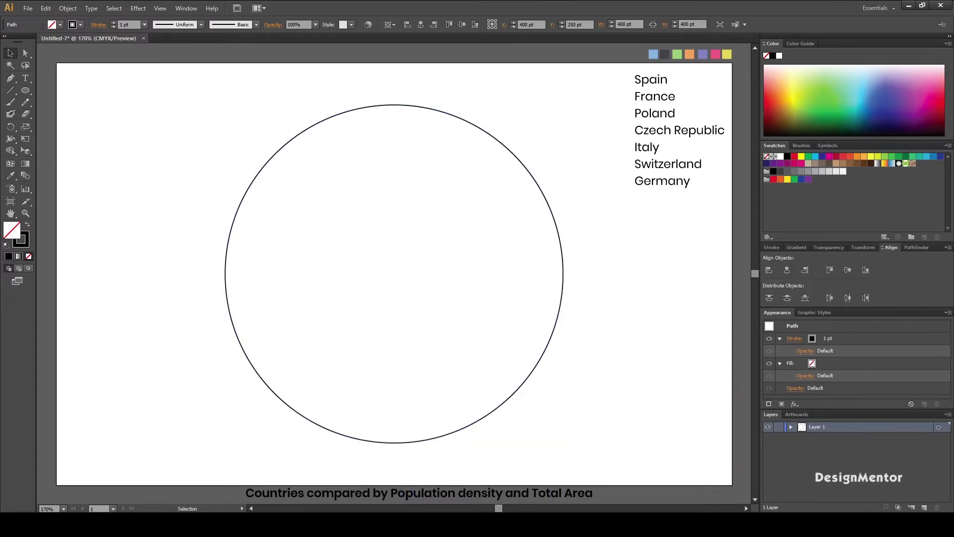
- Paste a copy of the large circle in front and resize it to 100 × 100 pt
{"action": "left_click_drag", "start_coordinate": [310, 97], "coordinate": [380, 138]}
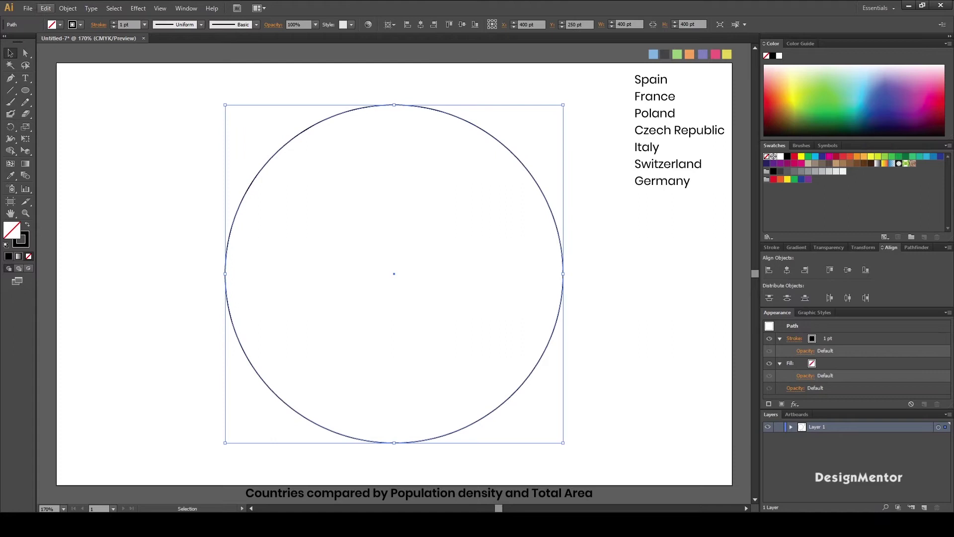
{"action": "left_click", "coordinate": [46, 8]}
{"action": "left_click", "coordinate": [63, 60]}
{"action": "left_click", "coordinate": [46, 8]}
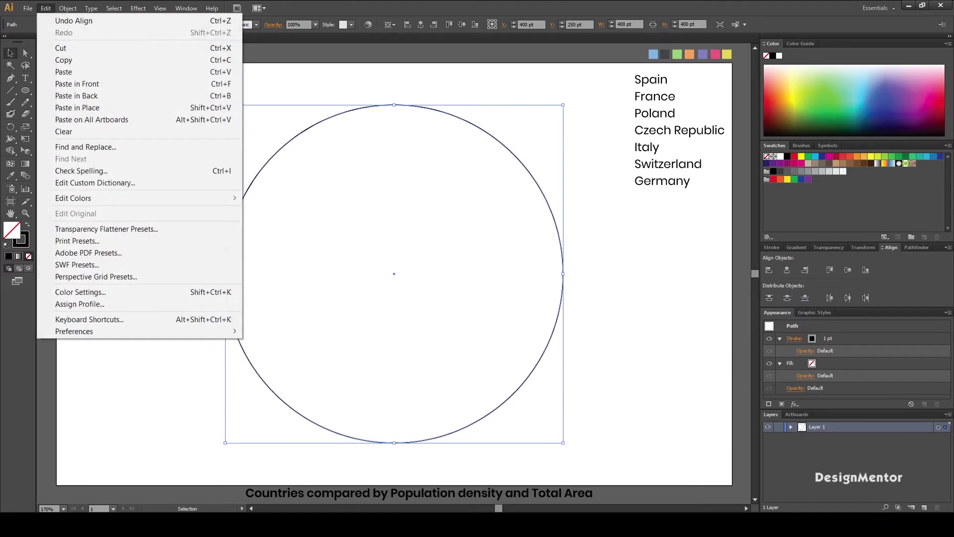
{"action": "left_click", "coordinate": [77, 84]}
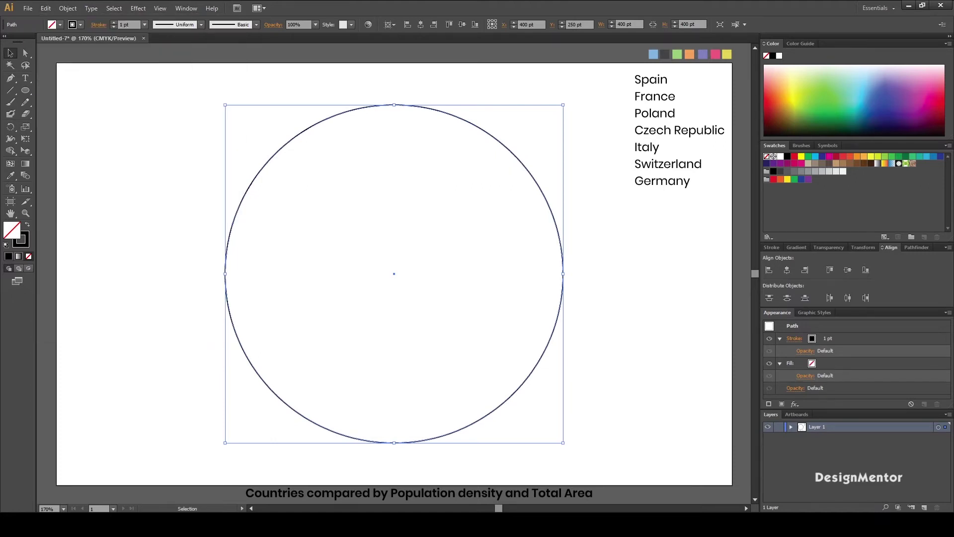
{"action": "left_click", "coordinate": [627, 24]}
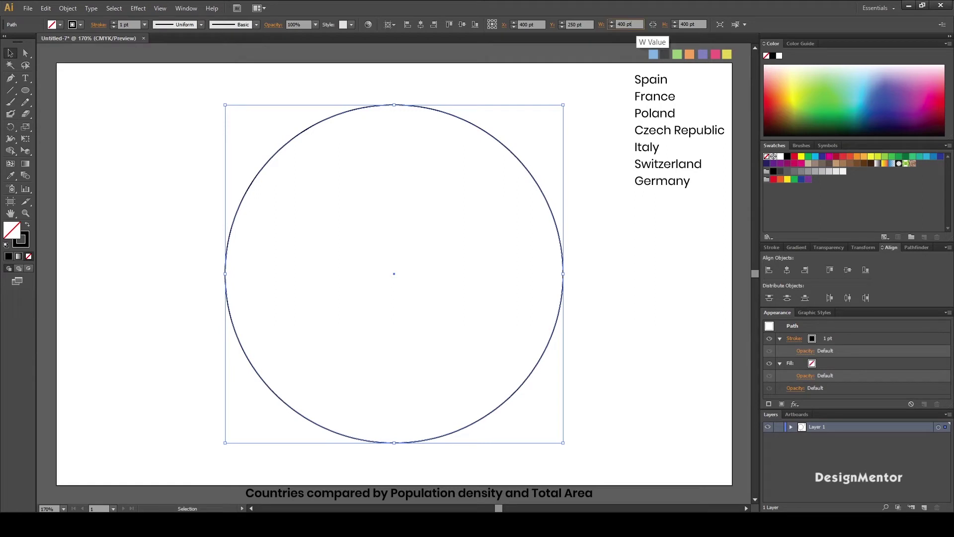
{"action": "type", "text": "100"}
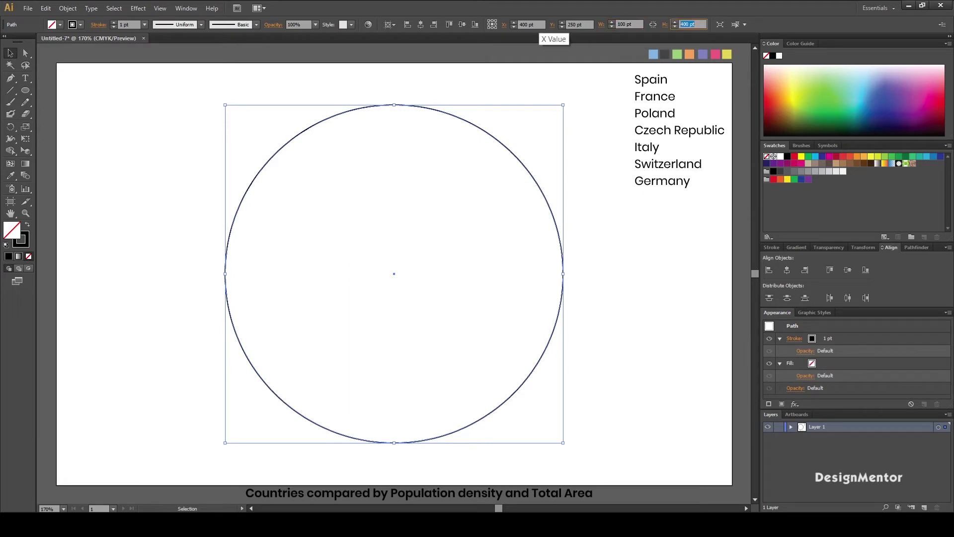
{"action": "key", "text": "Tab"}
{"action": "type", "text": "100"}
{"action": "key", "text": "Return"}
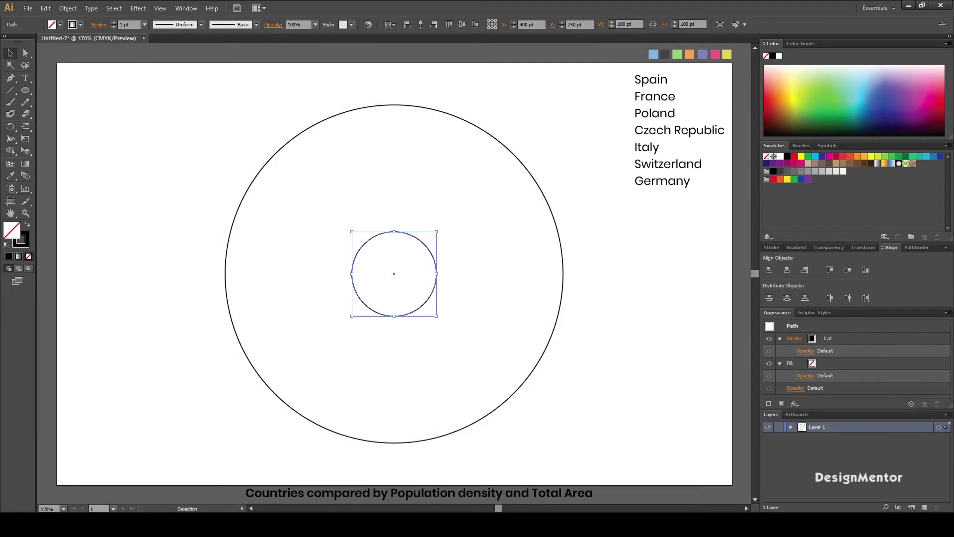
{"action": "key", "text": "ctrl+shift+a"}
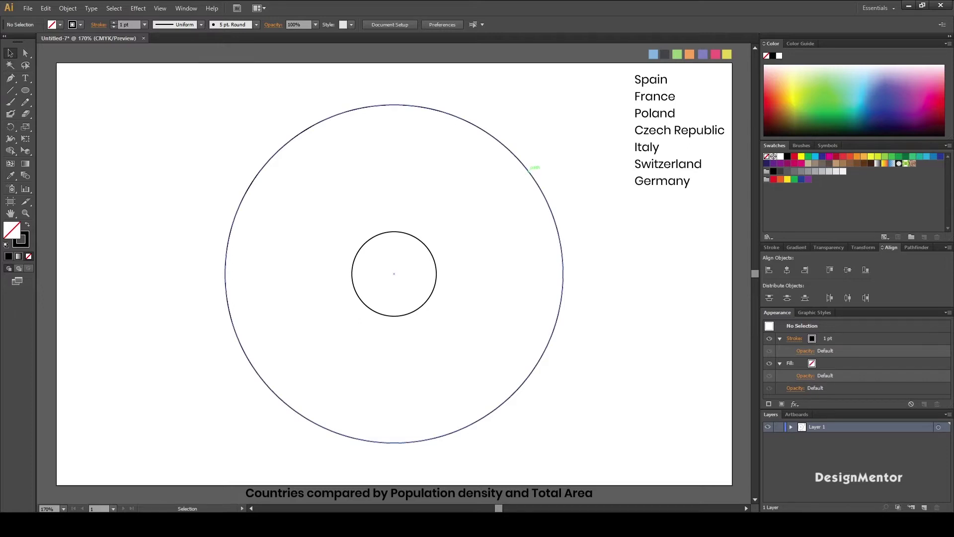
- Paste a copy of the outer circle in front and resize it to 350 × 350 pt
{"action": "left_click", "coordinate": [528, 169]}
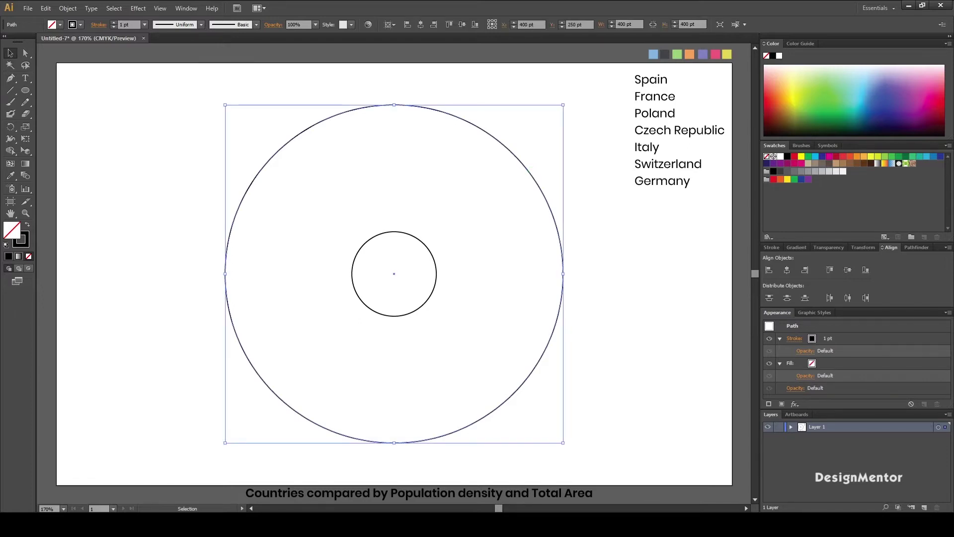
{"action": "left_click", "coordinate": [45, 8]}
{"action": "left_click", "coordinate": [63, 60]}
{"action": "left_click", "coordinate": [45, 8]}
{"action": "left_click", "coordinate": [77, 83]}
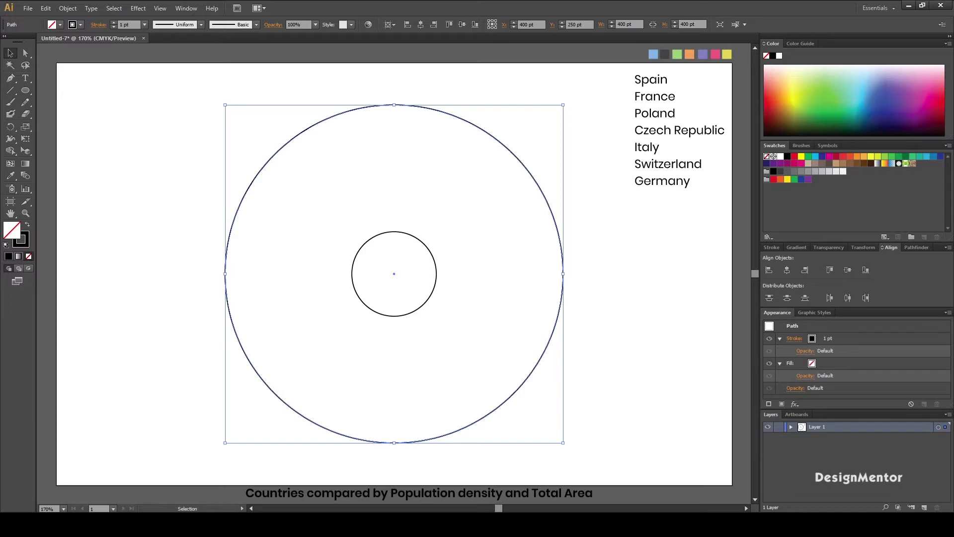
{"action": "left_click", "coordinate": [626, 24]}
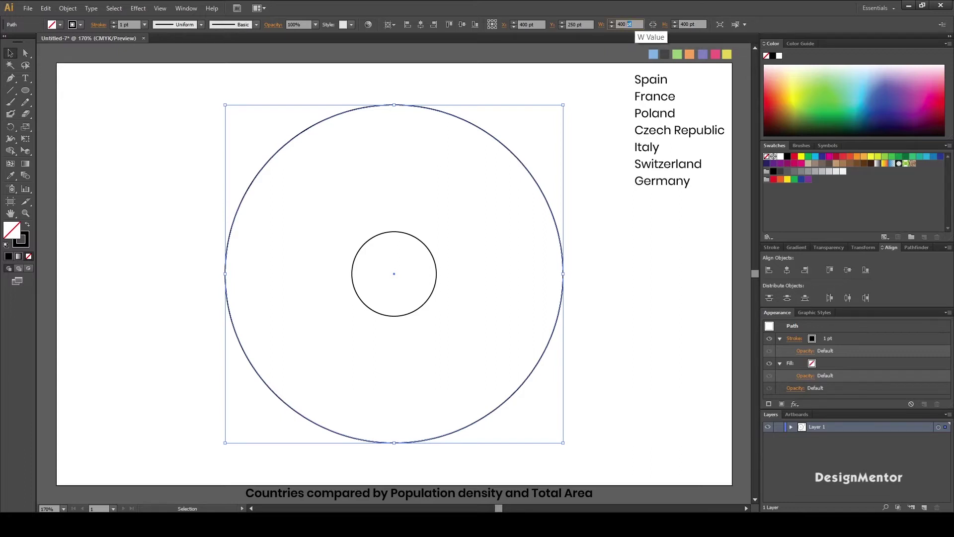
{"action": "type", "text": "350"}
{"action": "key", "text": "Tab"}
{"action": "type", "text": "3"}
{"action": "key", "text": "Return"}
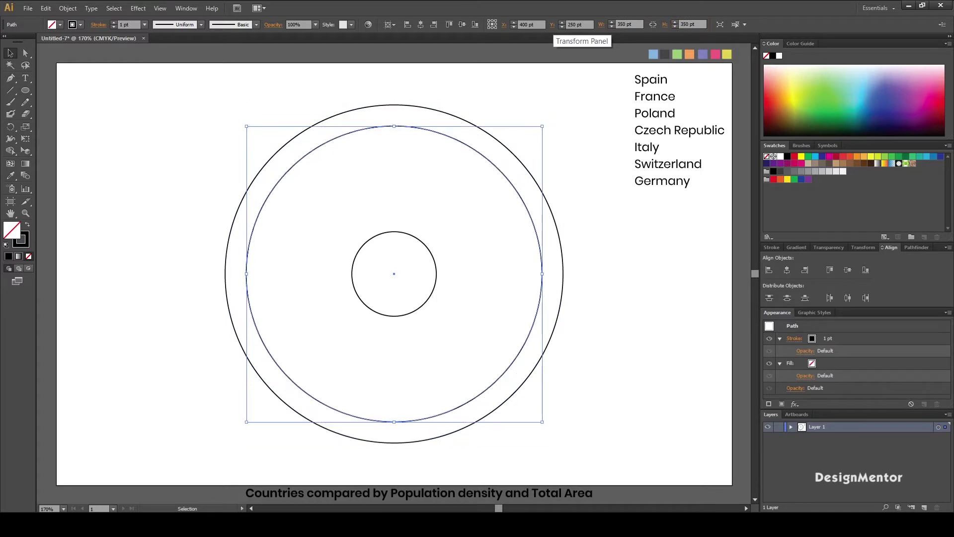
{"action": "key", "text": "ctrl+shift+a"}
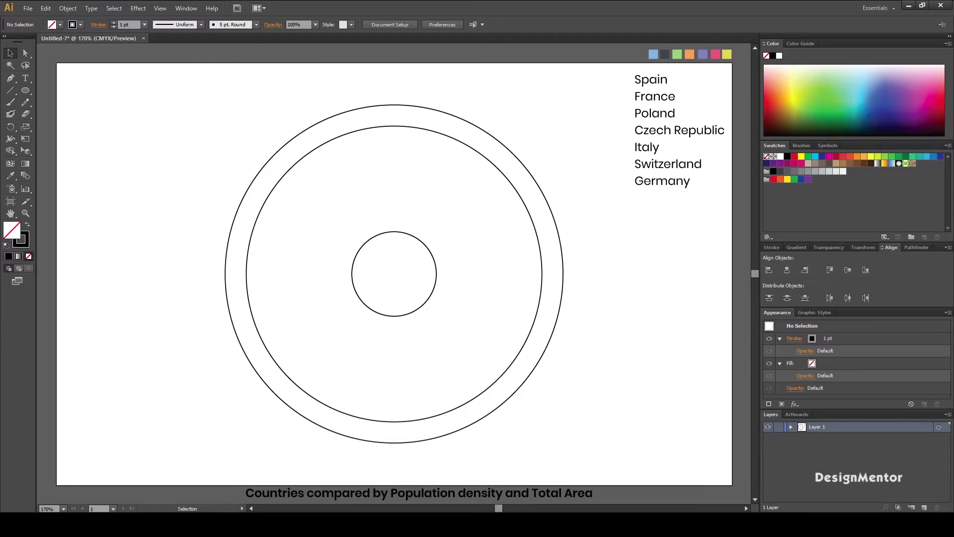
- Paste a copy of the 350 pt circle in front and resize it to 360 × 360 pt
{"action": "left_click", "coordinate": [423, 127]}
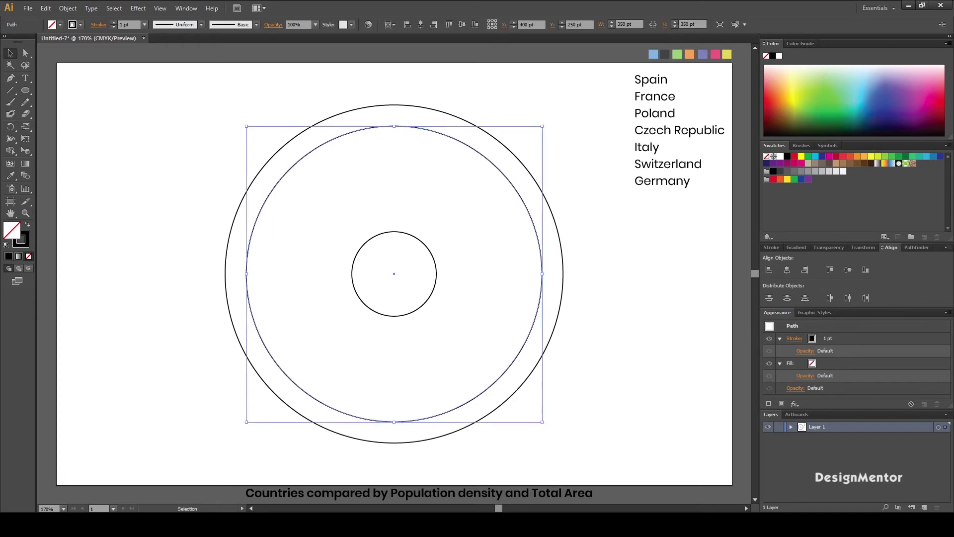
{"action": "left_click", "coordinate": [46, 8]}
{"action": "left_click", "coordinate": [65, 59]}
{"action": "left_click", "coordinate": [45, 8]}
{"action": "left_click", "coordinate": [65, 83]}
{"action": "left_click", "coordinate": [627, 24]}
{"action": "type", "text": "360"}
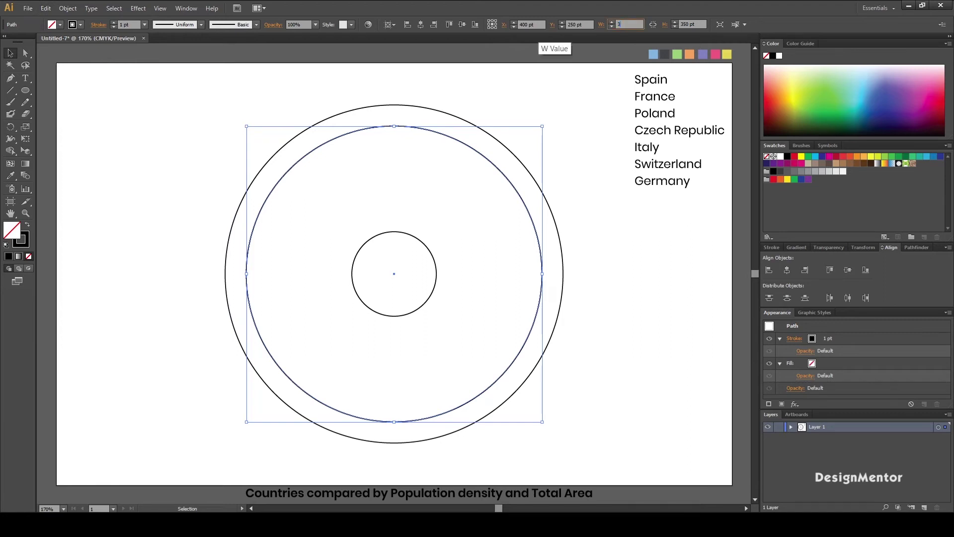
{"action": "key", "text": "Tab"}
{"action": "type", "text": "360"}
{"action": "key", "text": "Return"}
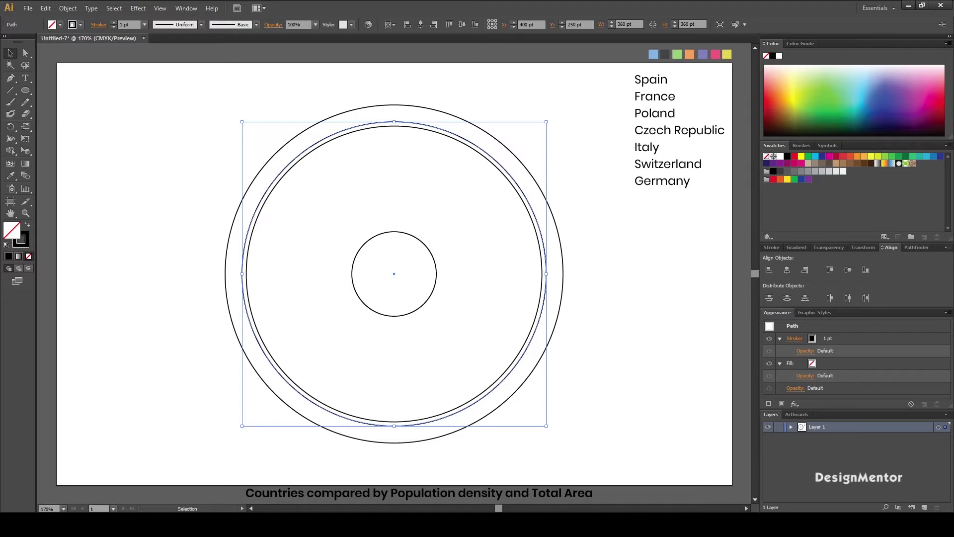
- Paste a copy of the 360 pt circle in front and resize it to 370 × 370 pt
{"action": "key", "text": "ctrl+shift+a"}
{"action": "left_click", "coordinate": [505, 165]}
{"action": "left_click", "coordinate": [45, 8]}
{"action": "left_click", "coordinate": [63, 60]}
{"action": "left_click", "coordinate": [45, 8]}
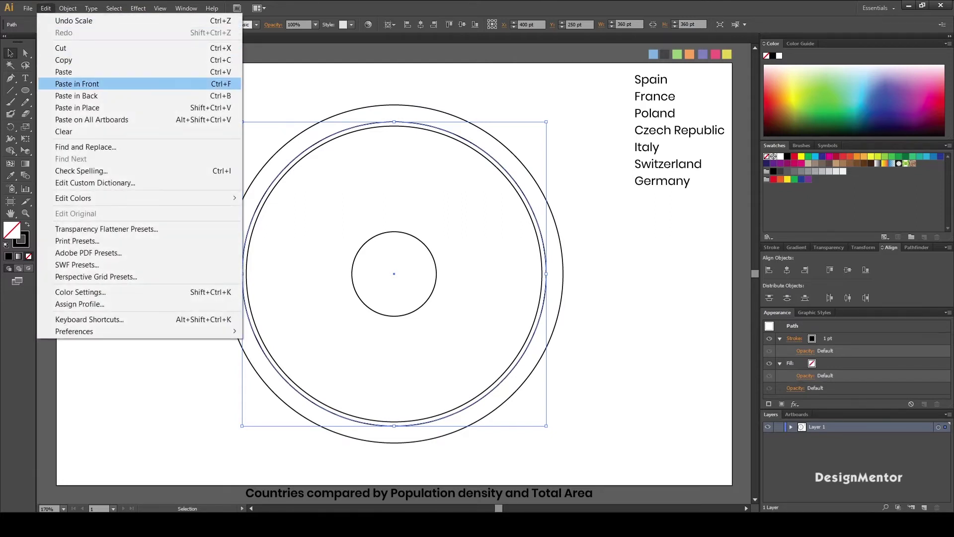
{"action": "left_click", "coordinate": [77, 84]}
{"action": "left_click", "coordinate": [628, 24]}
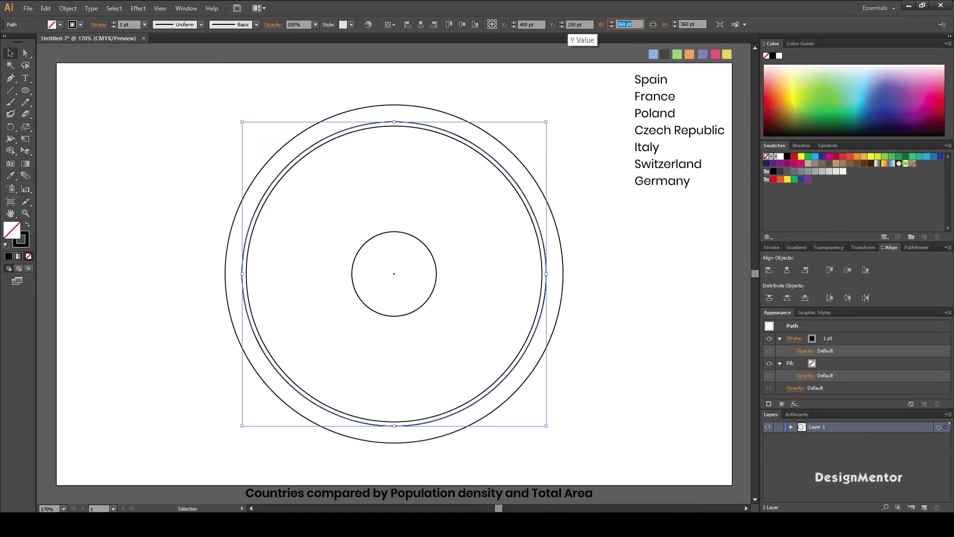
{"action": "type", "text": "370"}
{"action": "key", "text": "Tab"}
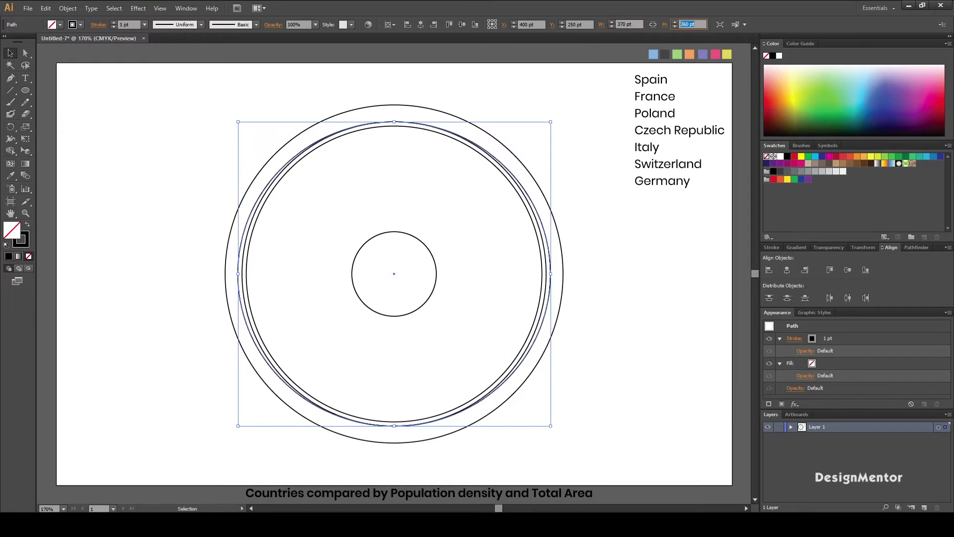
{"action": "type", "text": "370"}
{"action": "key", "text": "Return"}
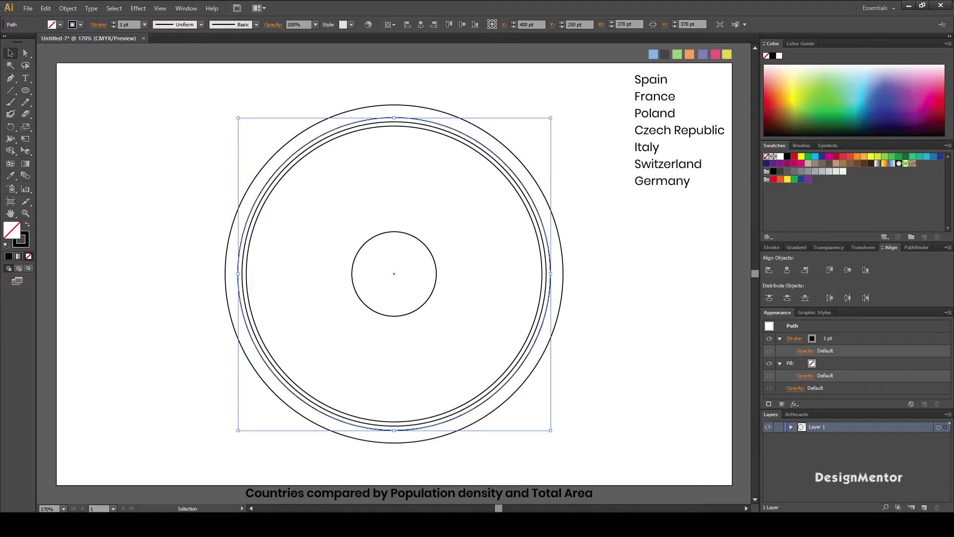
- Paste a copy of the 370 pt circle in front and resize it to 390 × 390 pt
{"action": "left_click", "coordinate": [45, 8]}
{"action": "left_click", "coordinate": [63, 60]}
{"action": "left_click", "coordinate": [45, 8]}
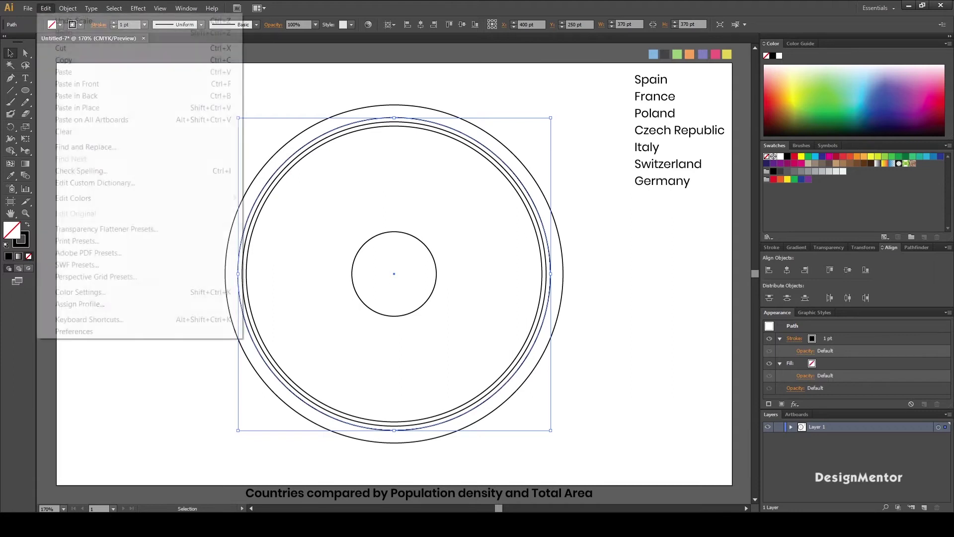
{"action": "left_click", "coordinate": [77, 84]}
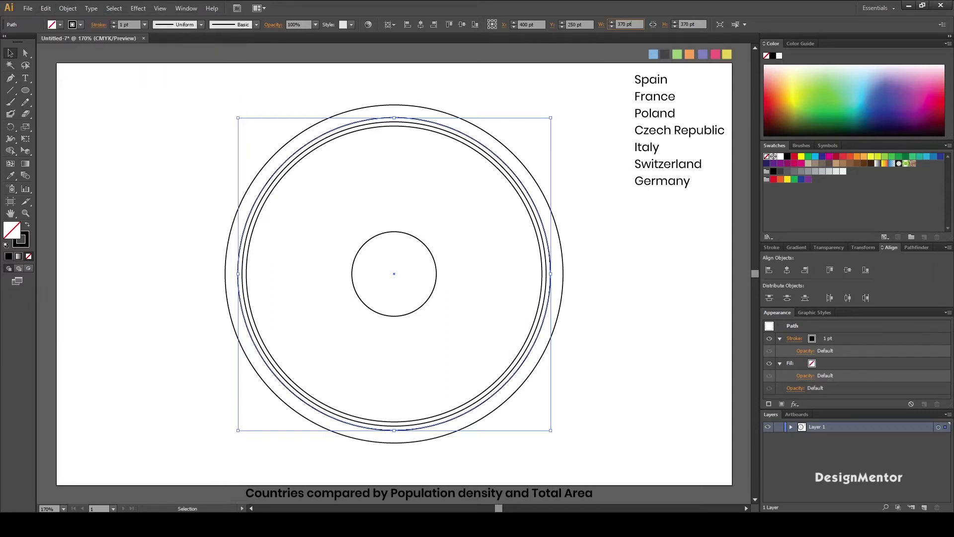
{"action": "left_click", "coordinate": [627, 24]}
{"action": "type", "text": "3"}
{"action": "key", "text": "Tab"}
{"action": "type", "text": "3"}
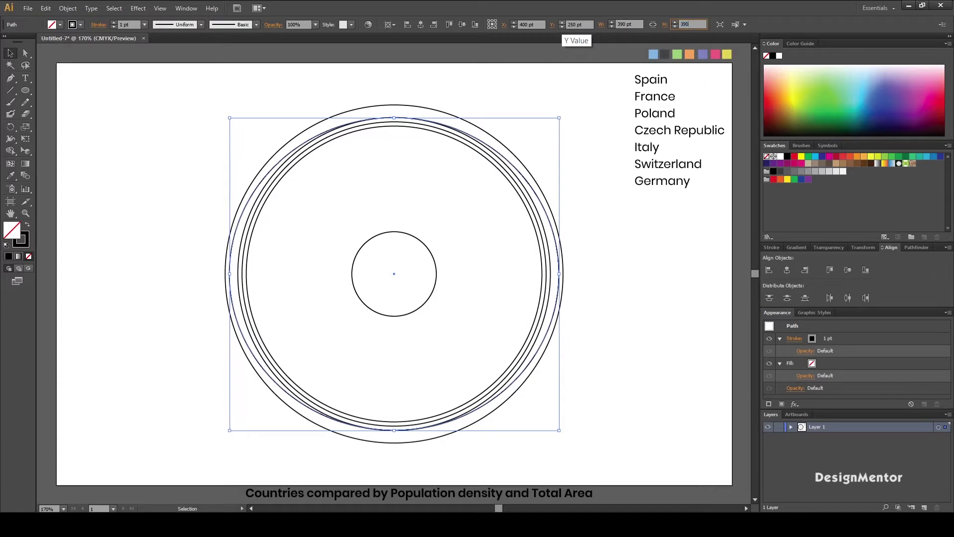
{"action": "key", "text": "Return"}
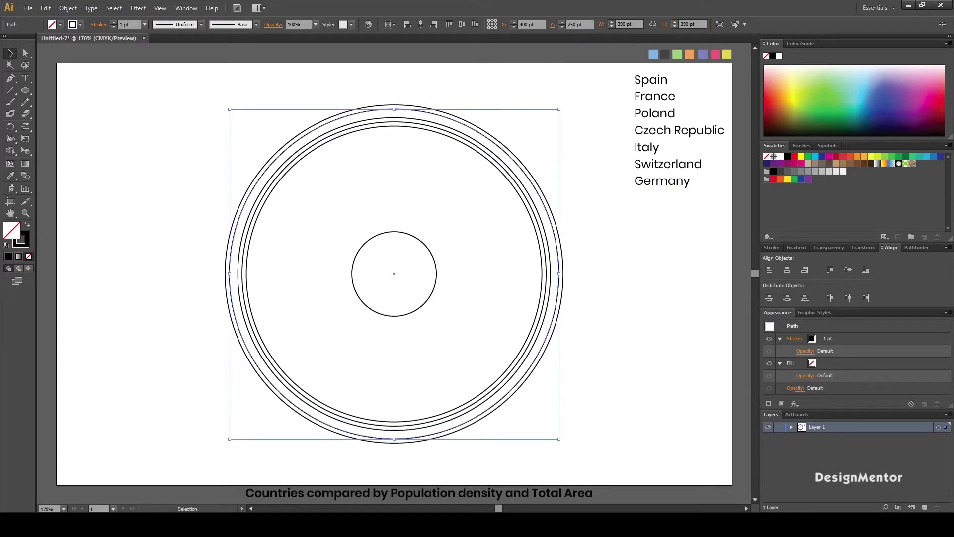
{"action": "key", "text": "ctrl+shift+a"}
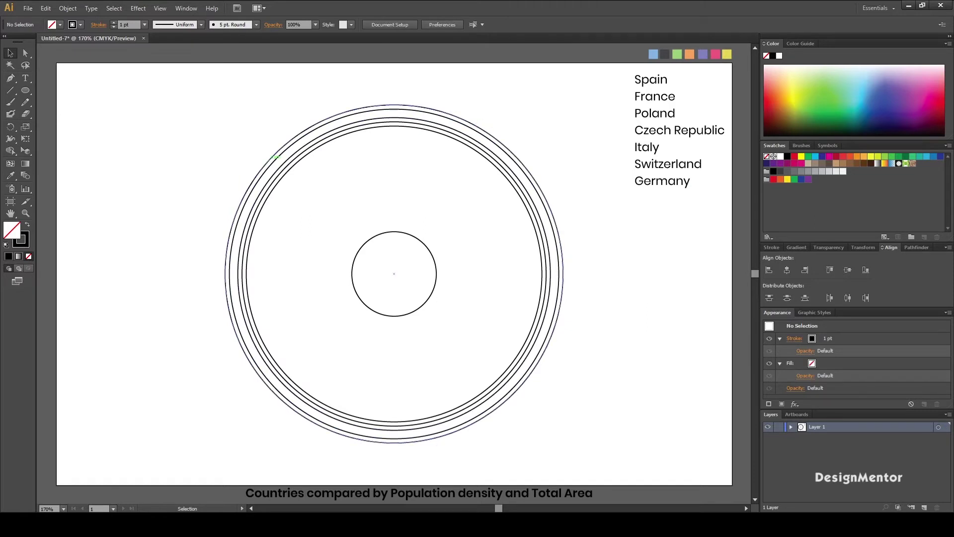
- Paste a copy of the outermost ring in front, first sized to 120 × 120 pt
{"action": "left_click", "coordinate": [276, 157]}
{"action": "left_click", "coordinate": [46, 8]}
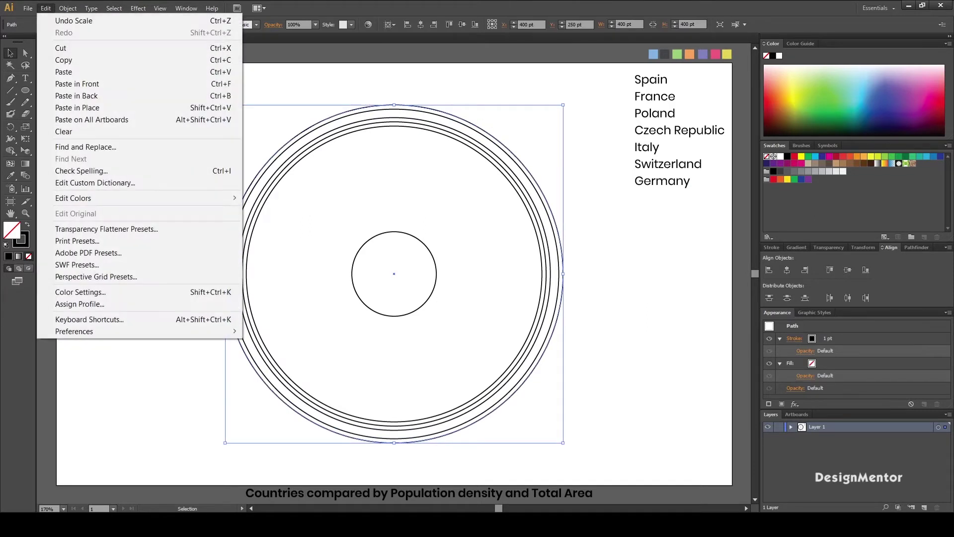
{"action": "left_click", "coordinate": [64, 60]}
{"action": "left_click", "coordinate": [46, 8]}
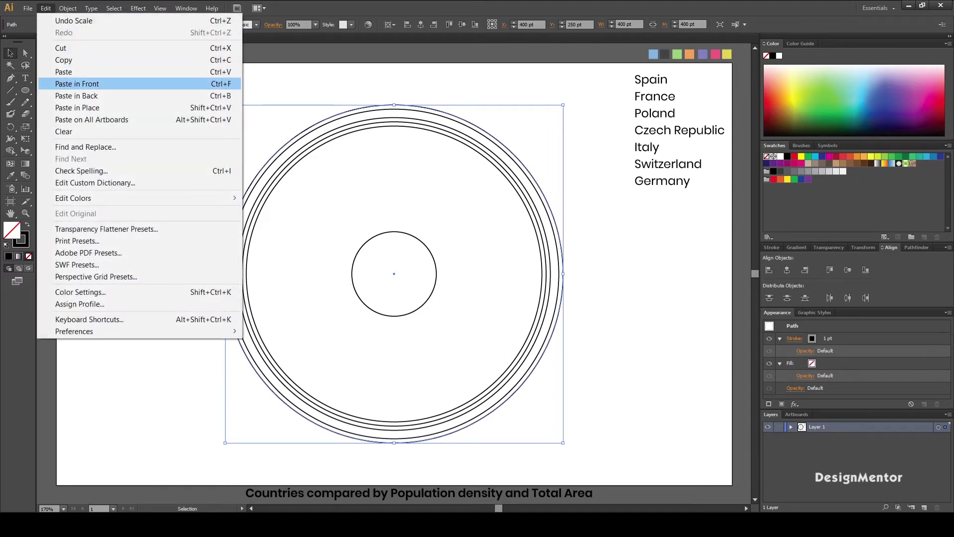
{"action": "left_click", "coordinate": [77, 84]}
{"action": "left_click", "coordinate": [627, 24]}
{"action": "type", "text": "120"}
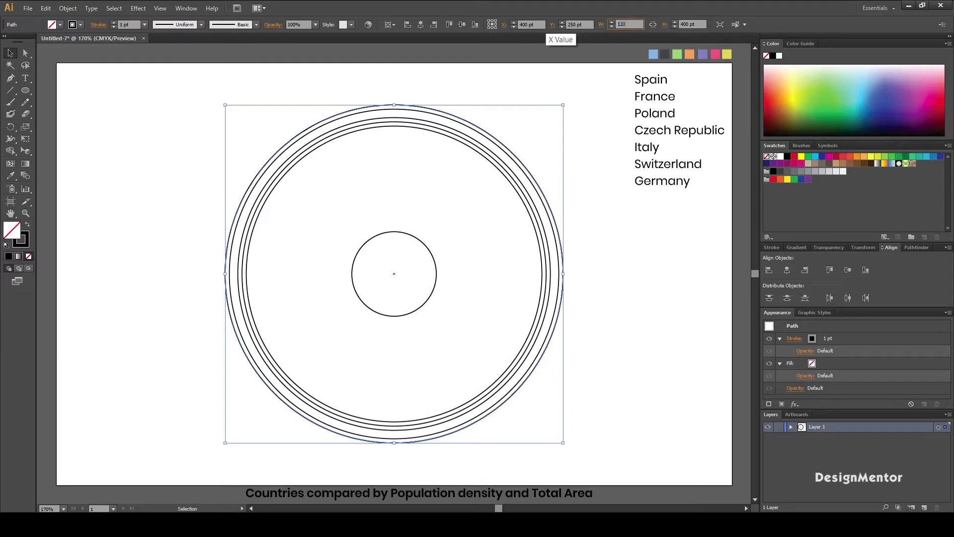
{"action": "key", "text": "Tab"}
{"action": "type", "text": "12"}
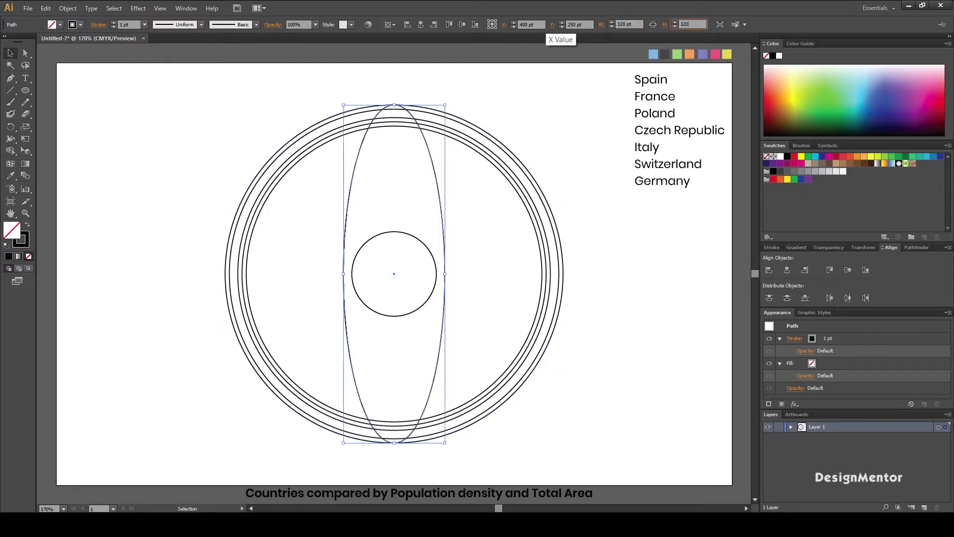
{"action": "key", "text": "Return"}
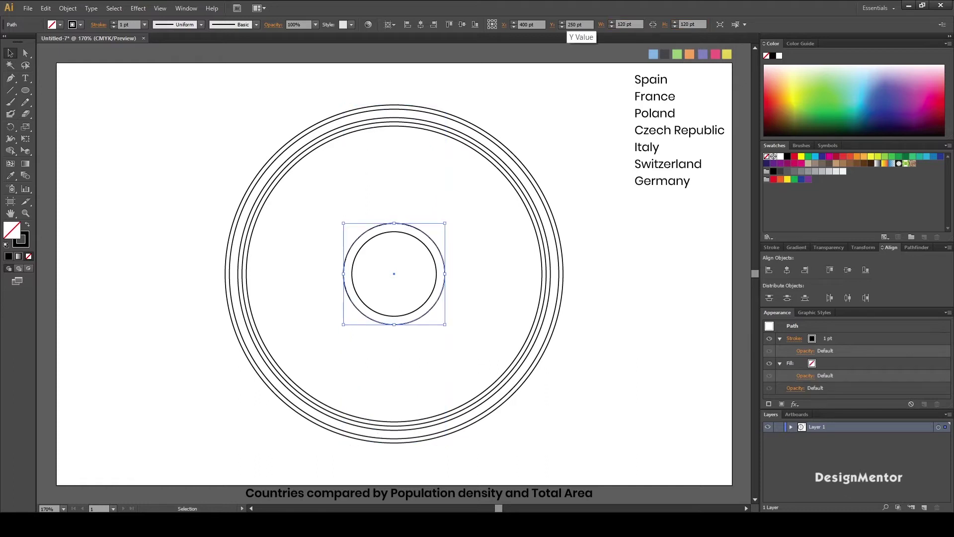
- Resize the pasted circle to 420 × 420 pt so it encloses all the rings
{"action": "left_click", "coordinate": [629, 24]}
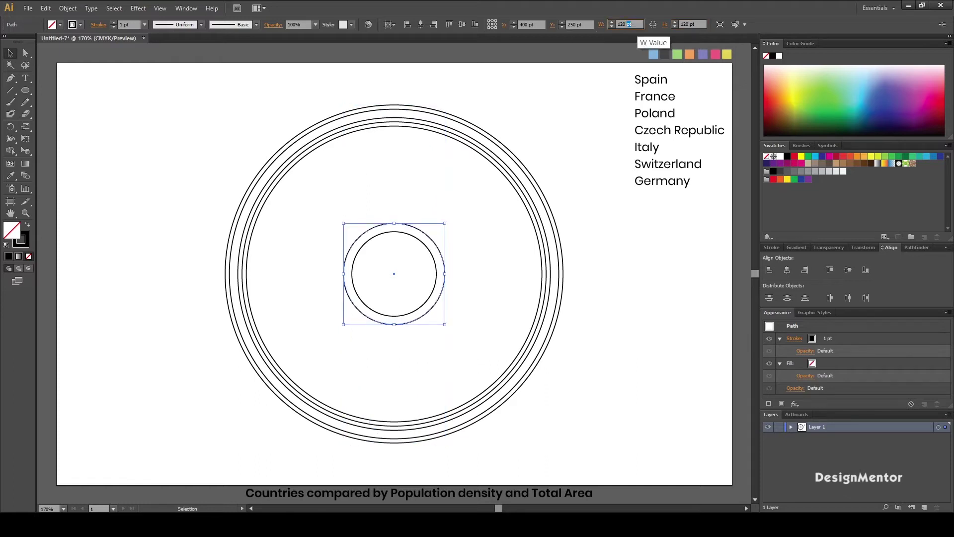
{"action": "type", "text": "4"}
{"action": "key", "text": "ctrl+a"}
{"action": "type", "text": "42"}
{"action": "key", "text": "Tab"}
{"action": "type", "text": "4"}
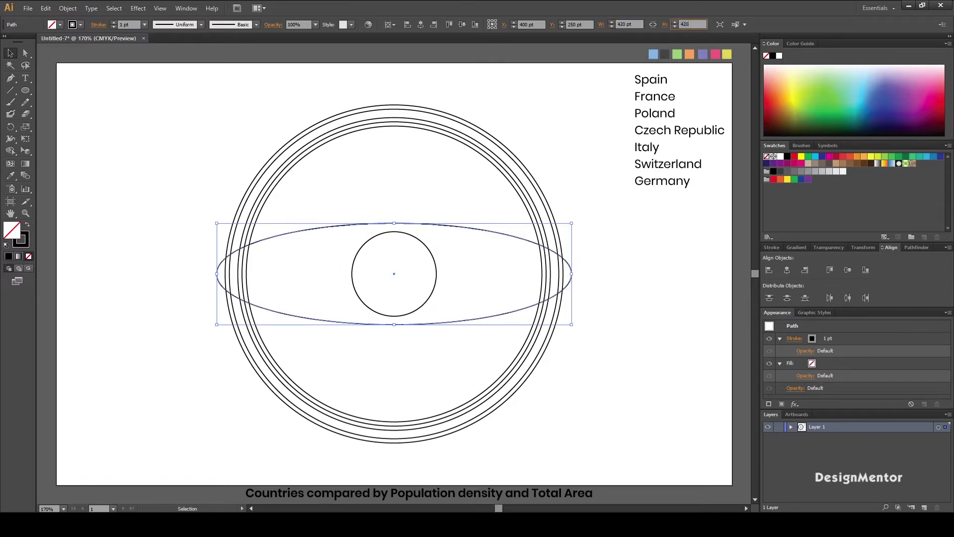
{"action": "key", "text": "Return"}
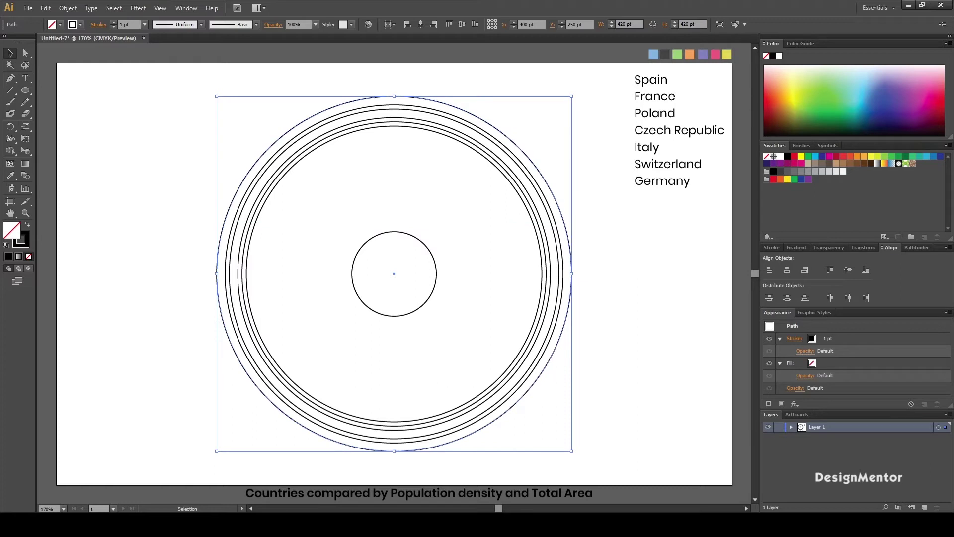
{"action": "key", "text": "ctrl+shift+a"}
- Draw a vertical line up from the centre and a horizontal line to the right
{"action": "left_click", "coordinate": [11, 90]}
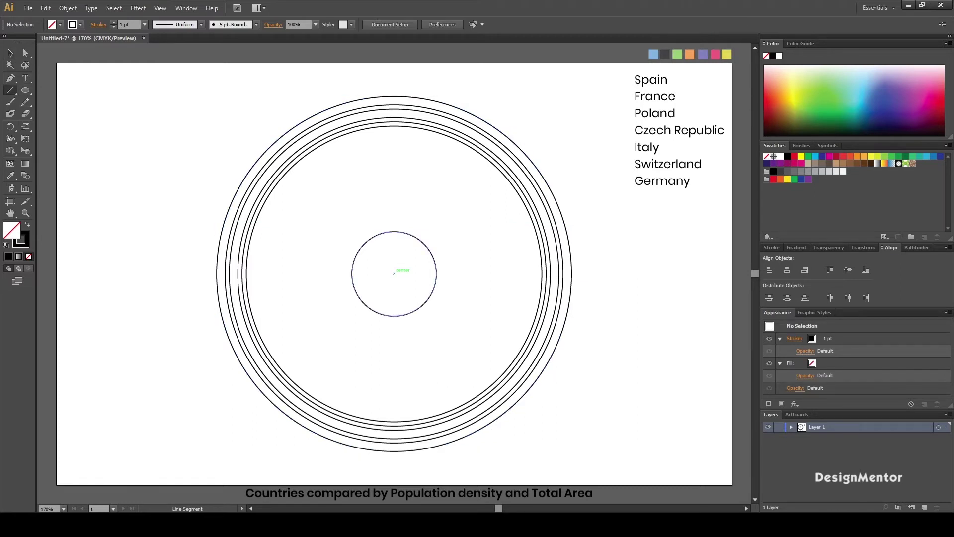
{"action": "left_click_drag", "start_coordinate": [394, 273], "coordinate": [394, 78]}
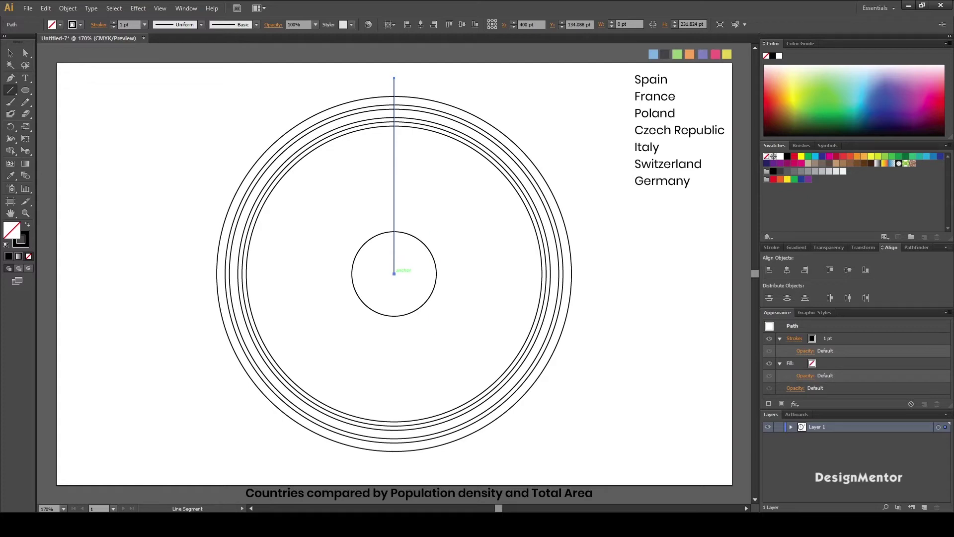
{"action": "left_click_drag", "start_coordinate": [395, 274], "coordinate": [632, 273]}
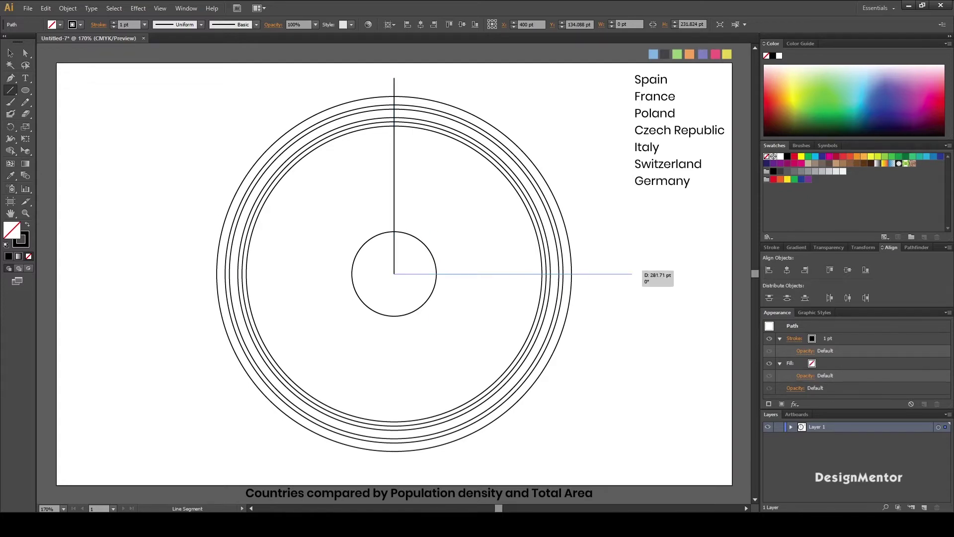
- Extend the vertical line downward below the rings
{"action": "key", "text": "v"}
{"action": "left_click", "coordinate": [395, 79], "text": "shift"}
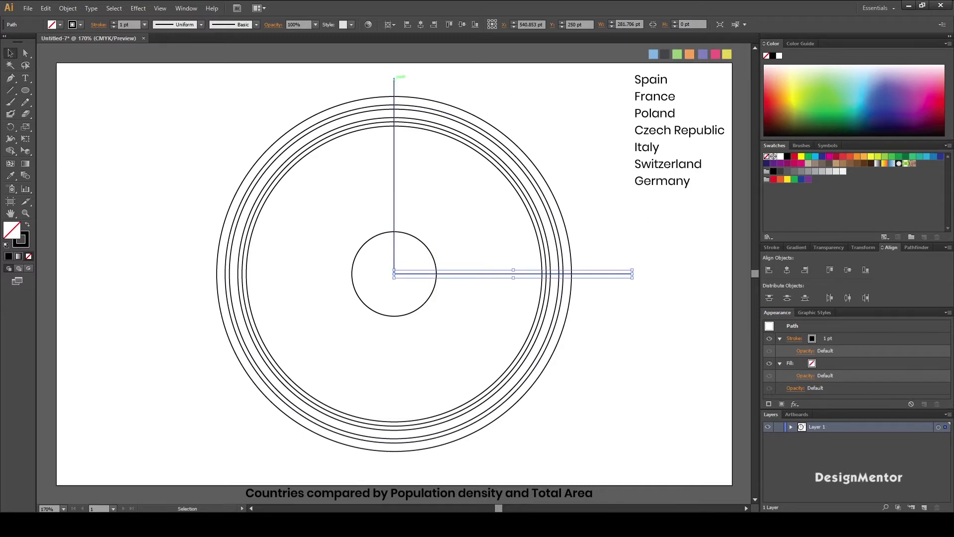
{"action": "left_click", "coordinate": [394, 79]}
{"action": "left_click_drag", "start_coordinate": [394, 274], "coordinate": [394, 461]}
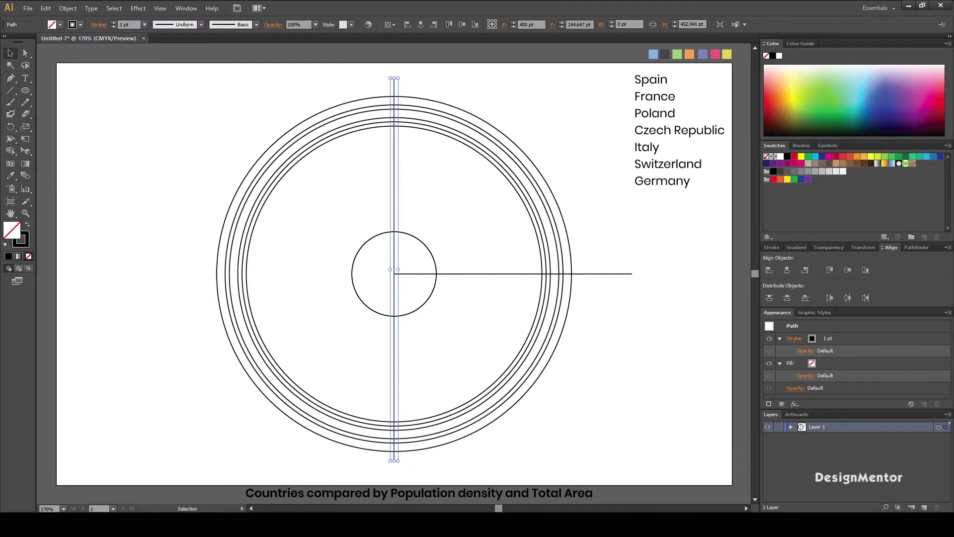
{"action": "key", "text": "ctrl+shift+a"}
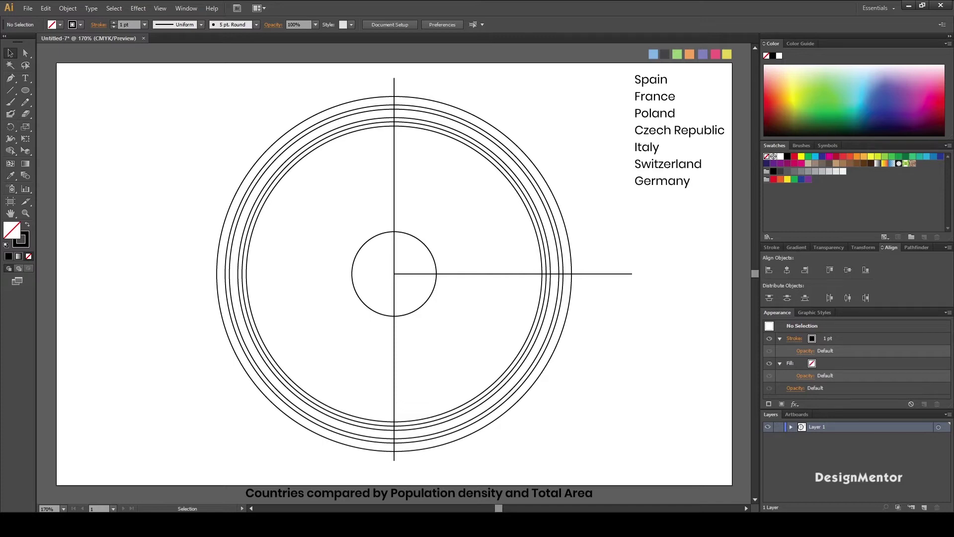
- Start a diagonal line from the centre toward the upper left
{"action": "key", "text": "n"}
{"action": "key", "text": "backslash"}
{"action": "mouse_move", "coordinate": [394, 272]}
{"action": "left_mouse_down"}
{"action": "mouse_move", "coordinate": [217, 97]}
{"action": "mouse_move", "coordinate": [178, 129]}
{"action": "left_mouse_up"}
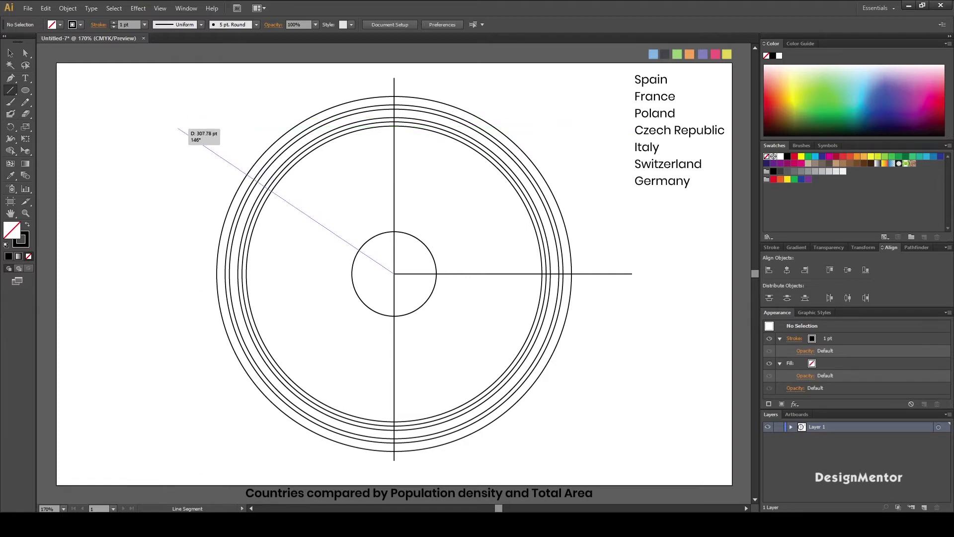
- Finish two diagonal lines from the centre angled up to the left
{"action": "left_click_drag", "start_coordinate": [178, 129], "coordinate": [180, 127]}
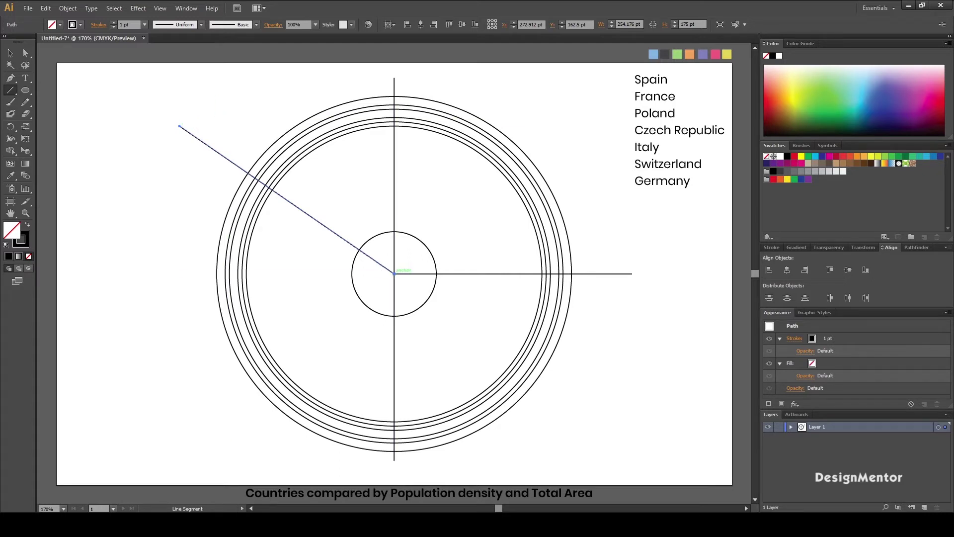
{"action": "left_click_drag", "start_coordinate": [394, 273], "coordinate": [155, 158]}
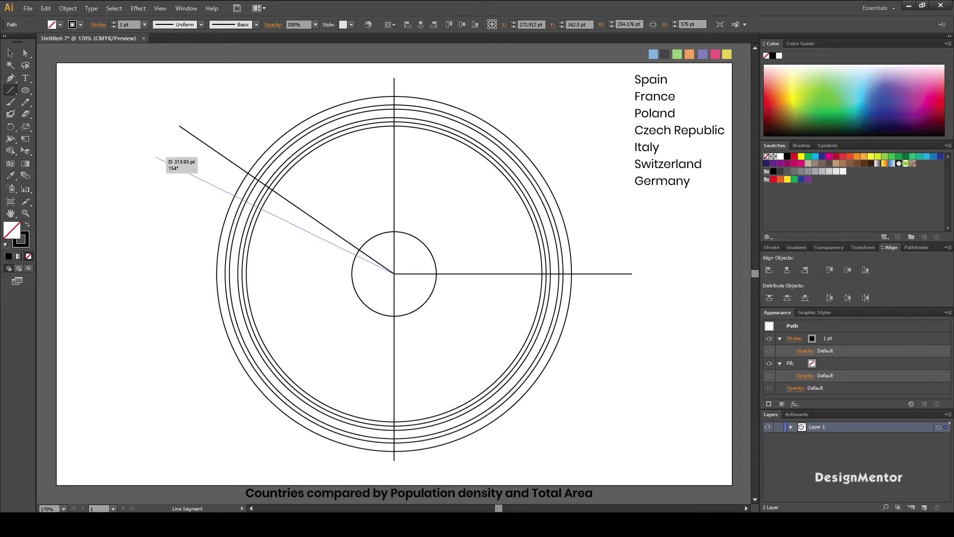
{"action": "left_click_drag", "start_coordinate": [156, 158], "coordinate": [156, 157]}
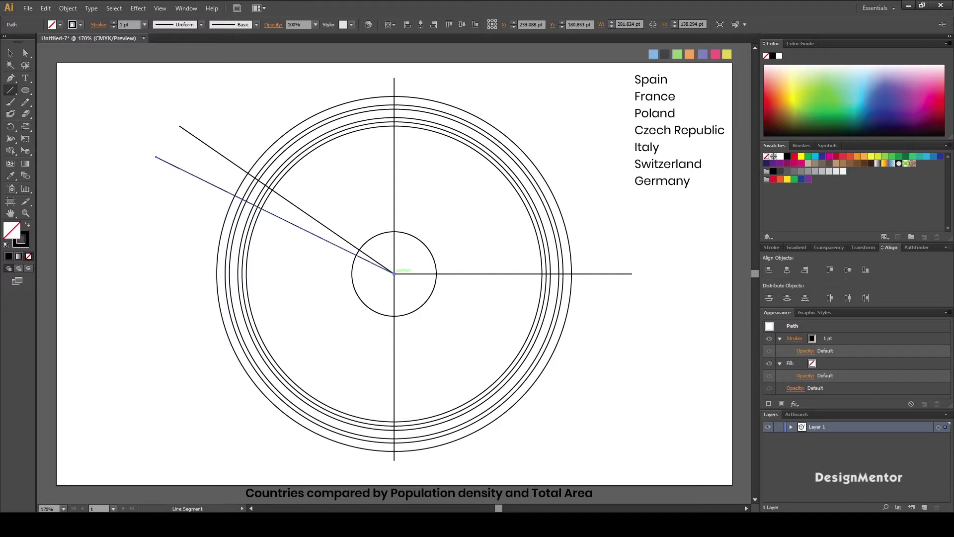
- Draw two diagonal lines from the centre angled down to the left
{"action": "left_click_drag", "start_coordinate": [394, 273], "coordinate": [209, 439]}
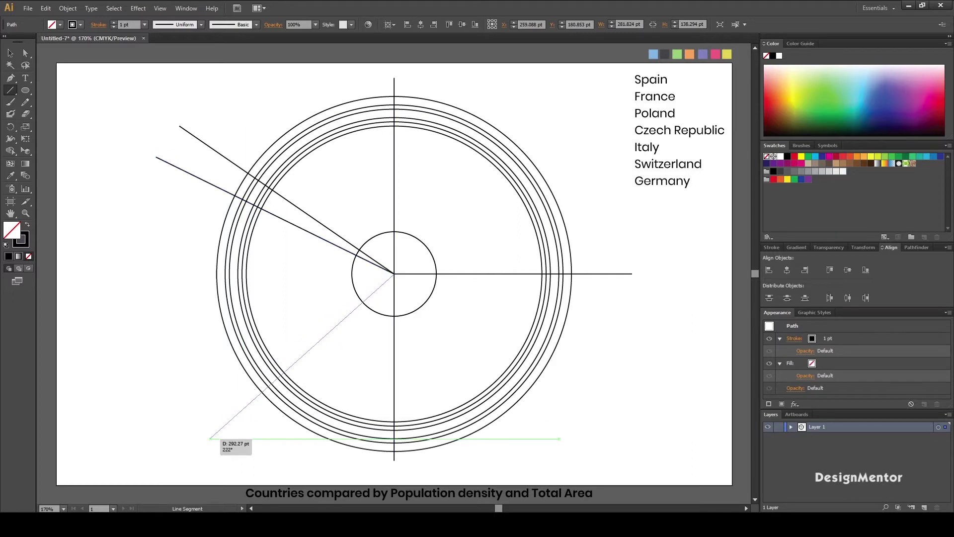
{"action": "left_click_drag", "start_coordinate": [210, 438], "coordinate": [193, 450]}
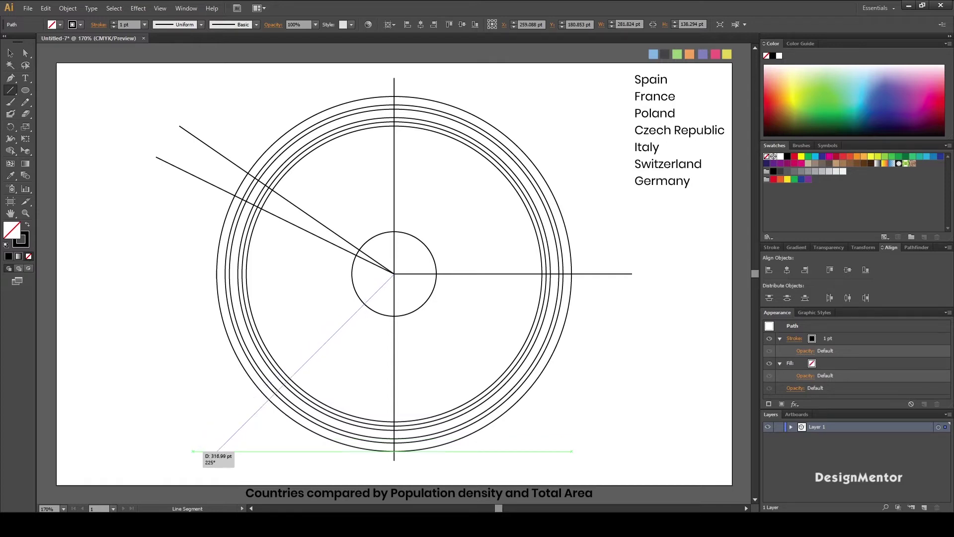
{"action": "left_click_drag", "start_coordinate": [193, 451], "coordinate": [169, 438]}
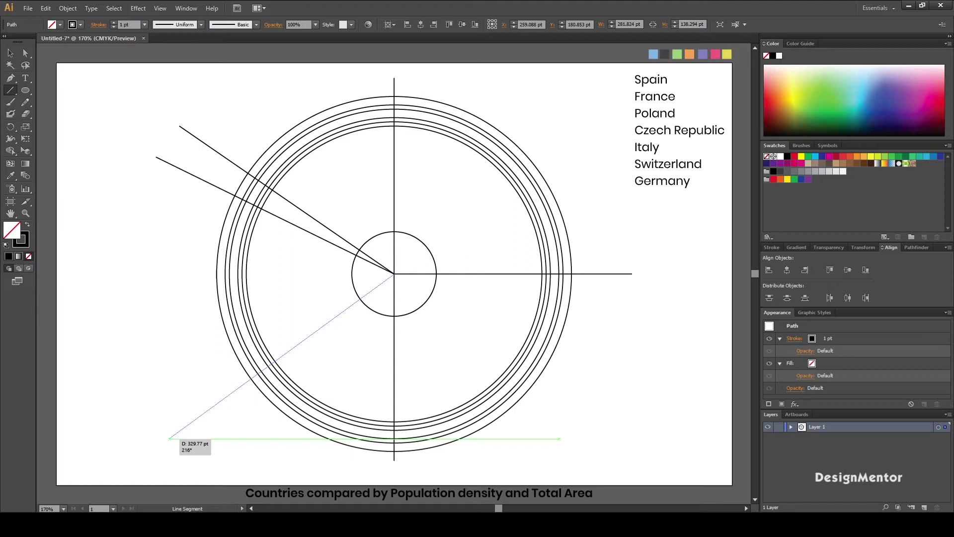
{"action": "left_click_drag", "start_coordinate": [170, 438], "coordinate": [169, 439]}
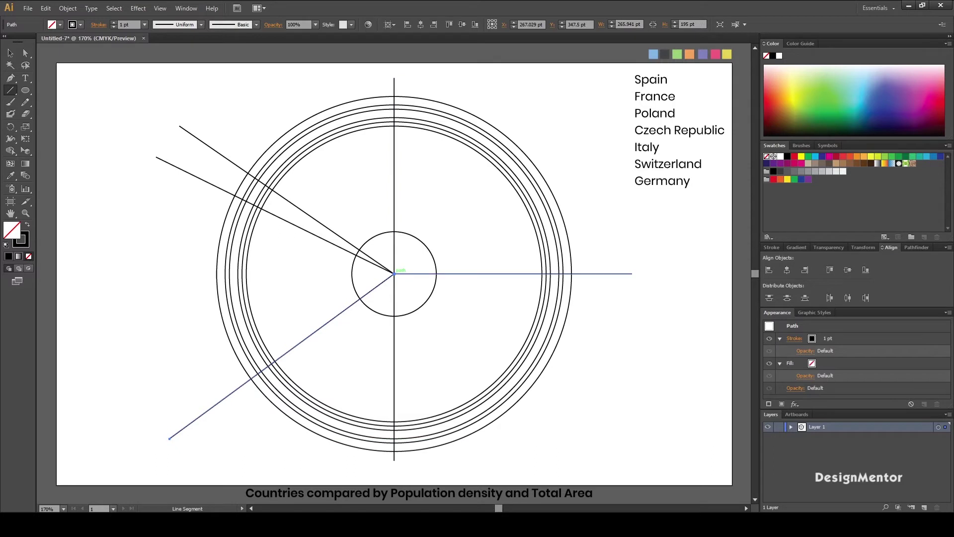
{"action": "left_click_drag", "start_coordinate": [394, 272], "coordinate": [232, 421]}
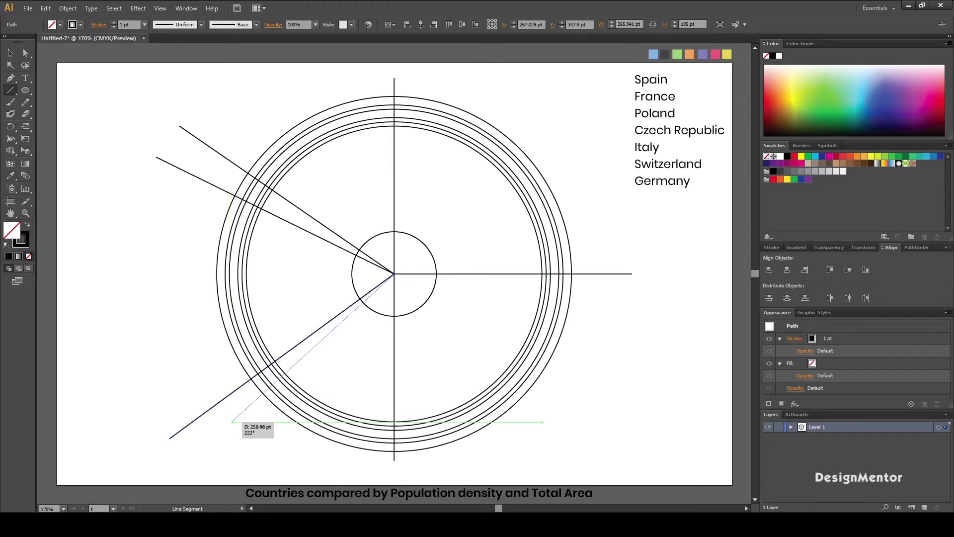
{"action": "left_click_drag", "start_coordinate": [232, 422], "coordinate": [234, 422]}
{"action": "left_click_drag", "start_coordinate": [234, 422], "coordinate": [238, 426]}
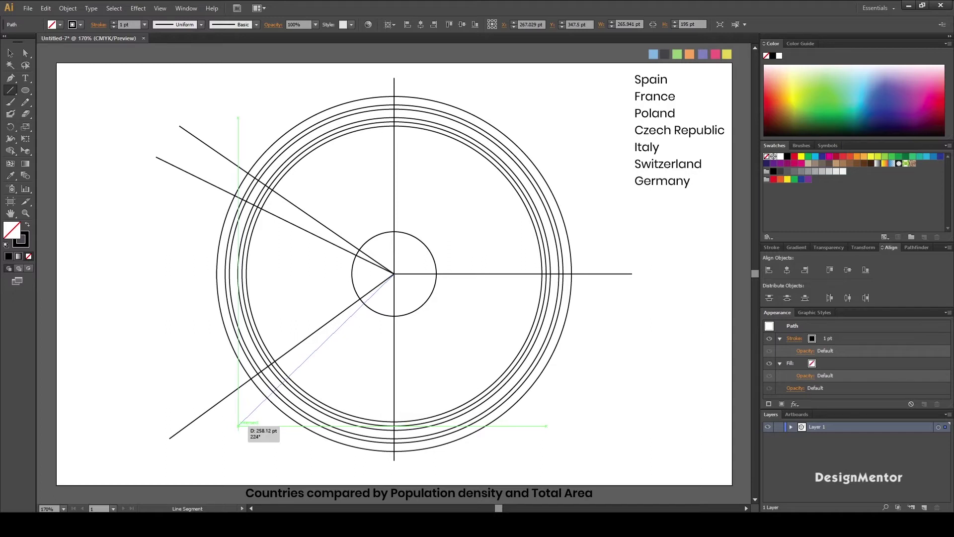
{"action": "left_click_drag", "start_coordinate": [238, 426], "coordinate": [238, 426]}
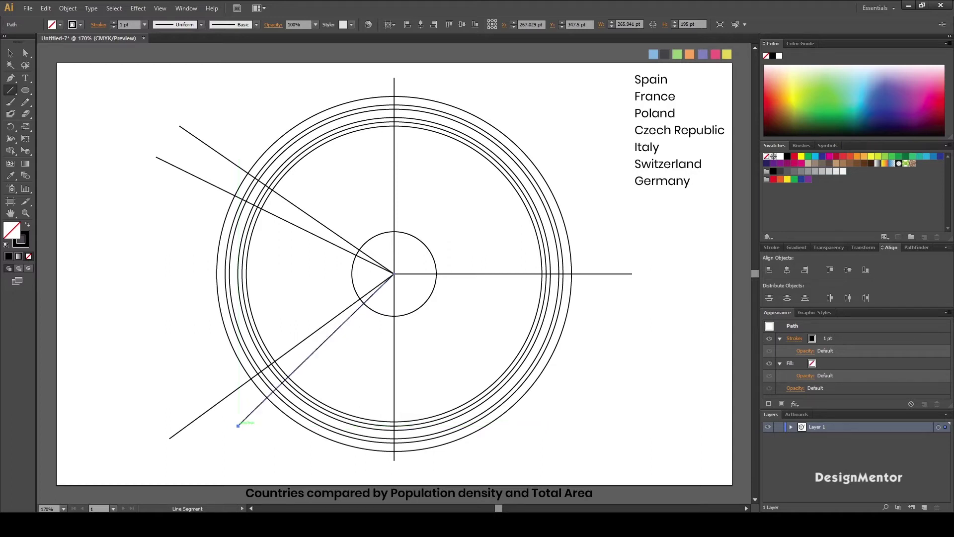
{"action": "key", "text": "v"}
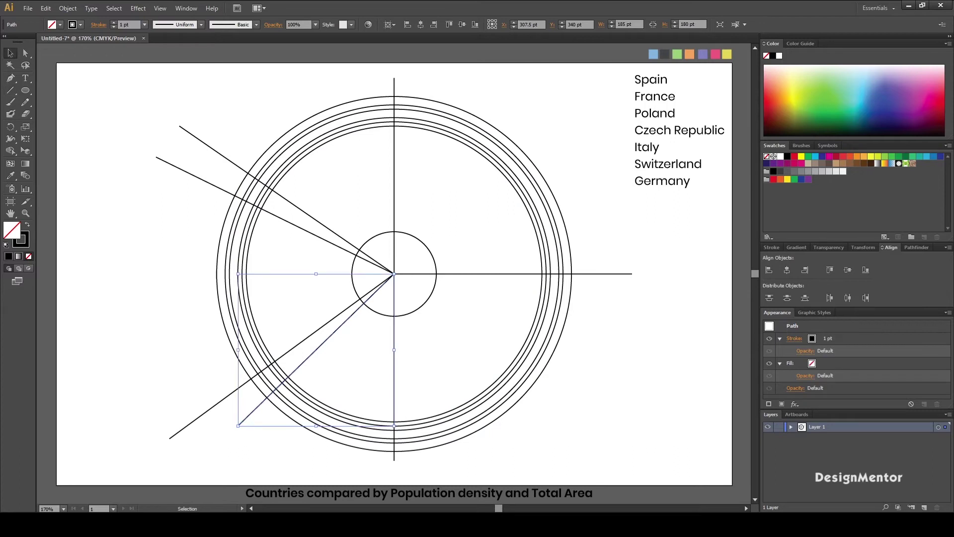
{"action": "key", "text": "ctrl+shift+a"}
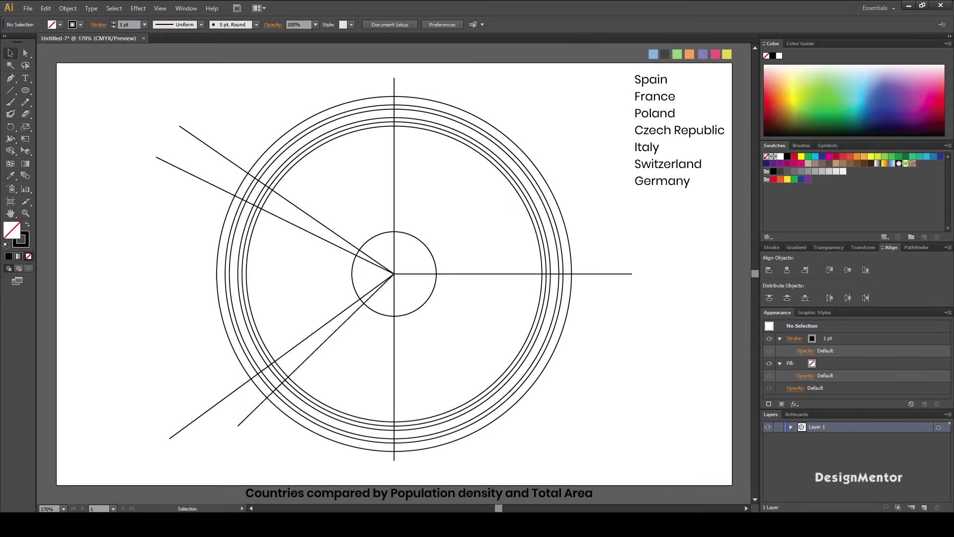
- Select all the lines and circles and Shape Builder-merge the upper-right and lower-right quarters
{"action": "left_click_drag", "start_coordinate": [144, 101], "coordinate": [598, 407]}
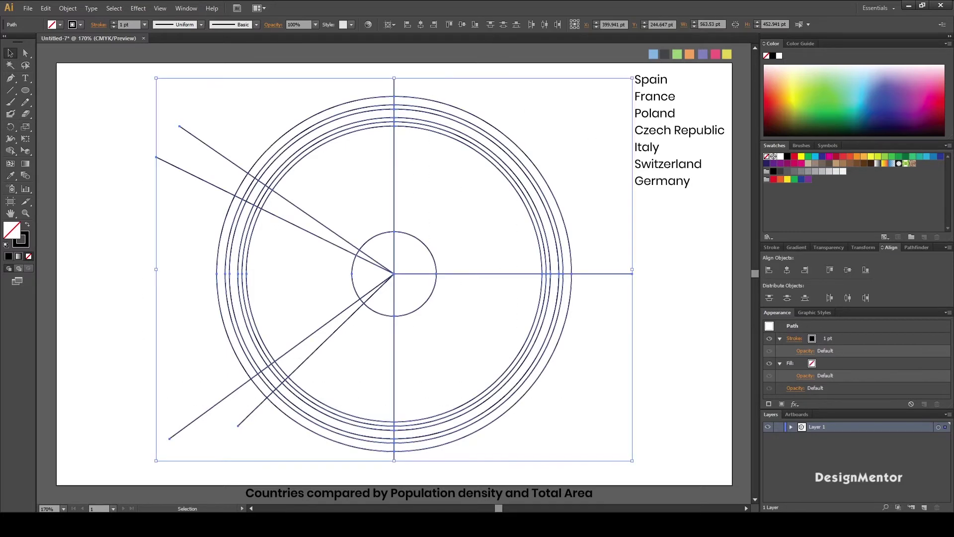
{"action": "left_click", "coordinate": [11, 151]}
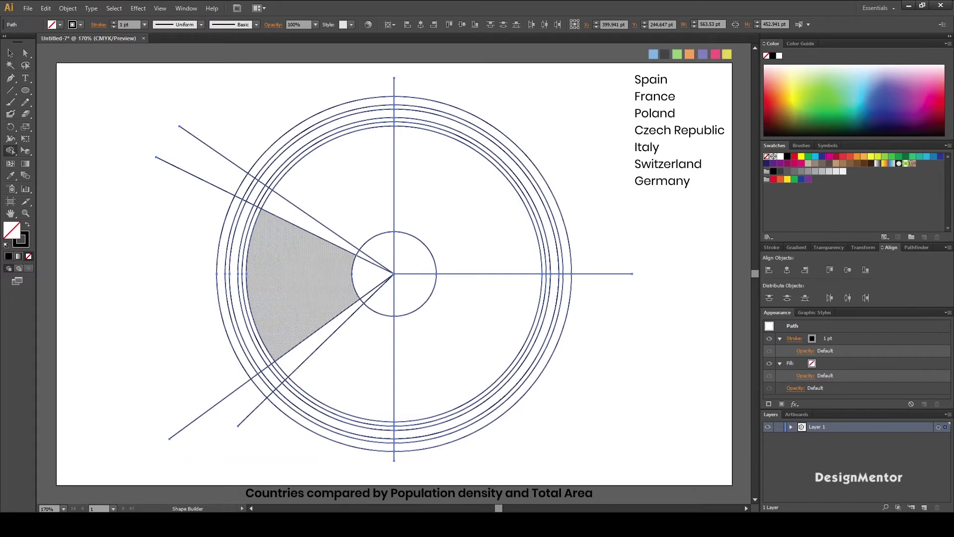
{"action": "left_click", "coordinate": [467, 199]}
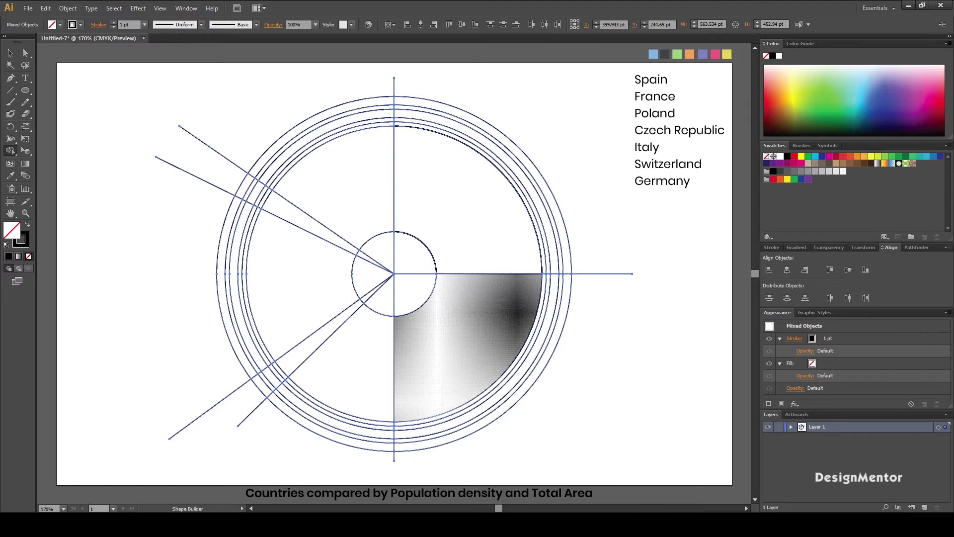
{"action": "left_click_drag", "start_coordinate": [504, 316], "coordinate": [536, 319]}
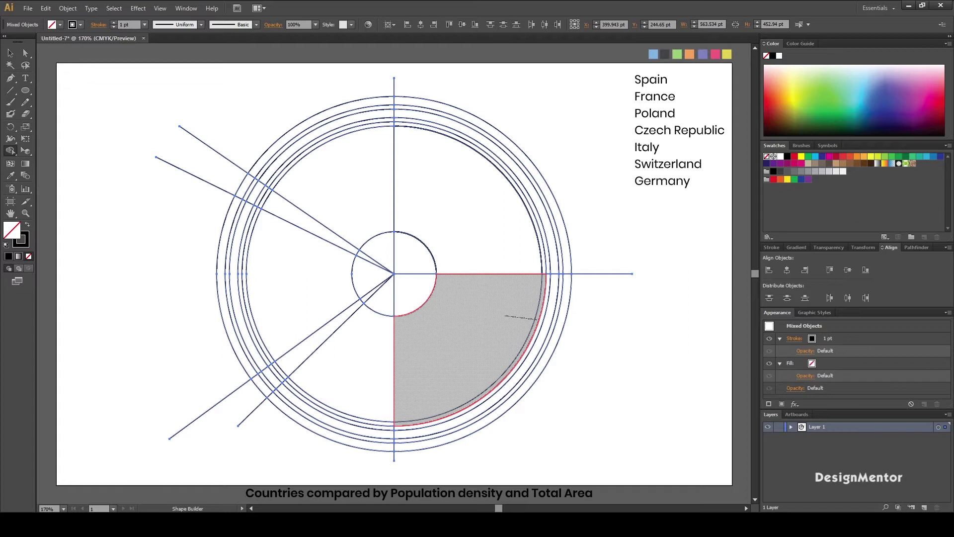
{"action": "left_click_drag", "start_coordinate": [540, 320], "coordinate": [539, 319]}
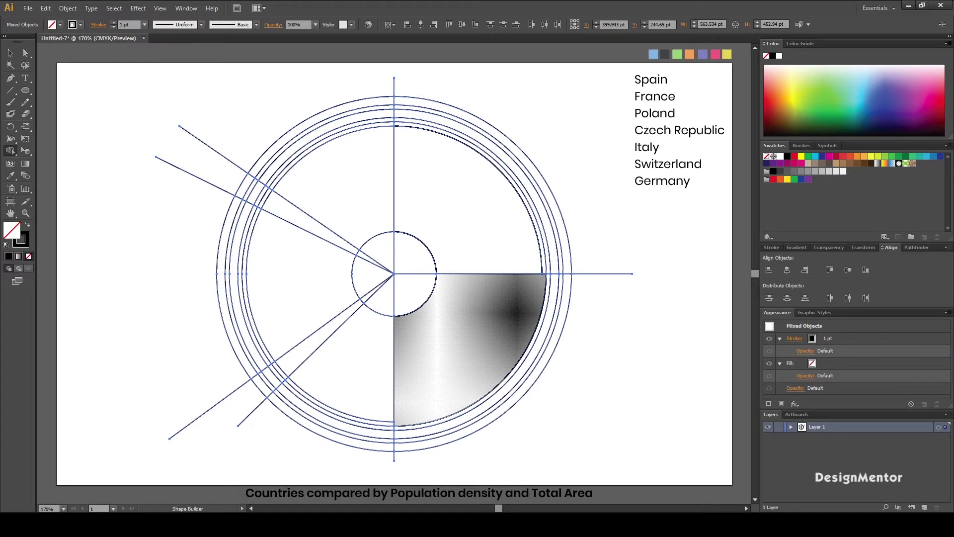
{"action": "left_click_drag", "start_coordinate": [505, 310], "coordinate": [541, 310]}
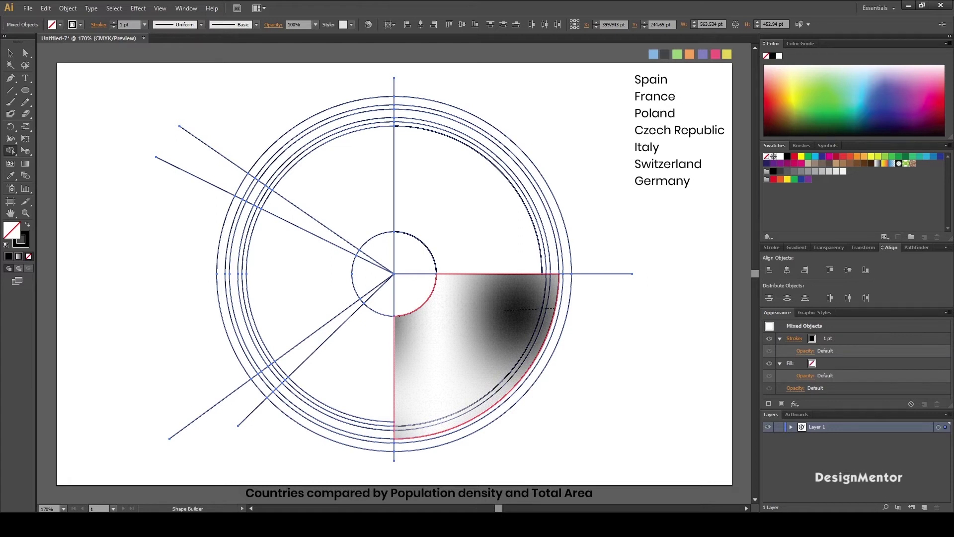
{"action": "left_click_drag", "start_coordinate": [544, 309], "coordinate": [552, 309]}
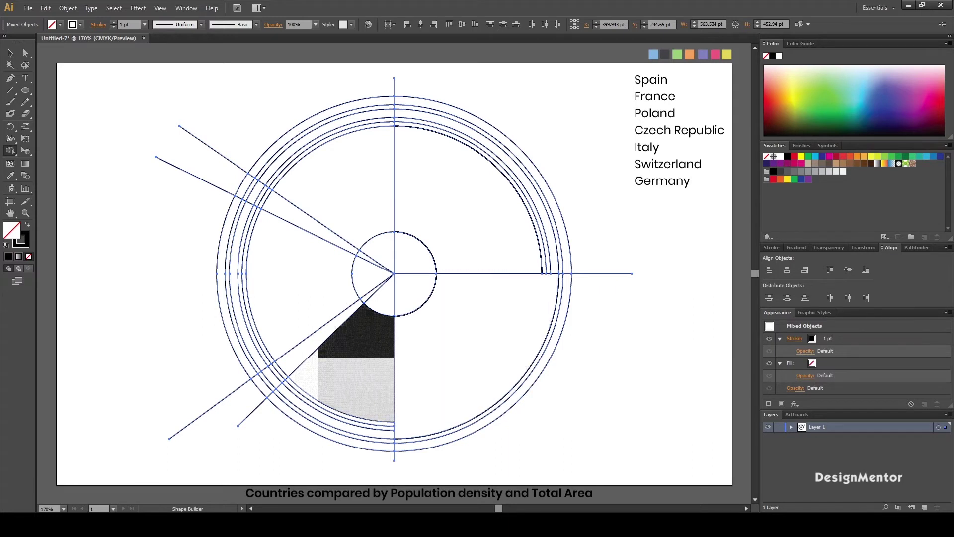
- Merge the bottom-left, thin lower-left, left and upper-left wedges across their rings
{"action": "left_click_drag", "start_coordinate": [376, 335], "coordinate": [364, 426]}
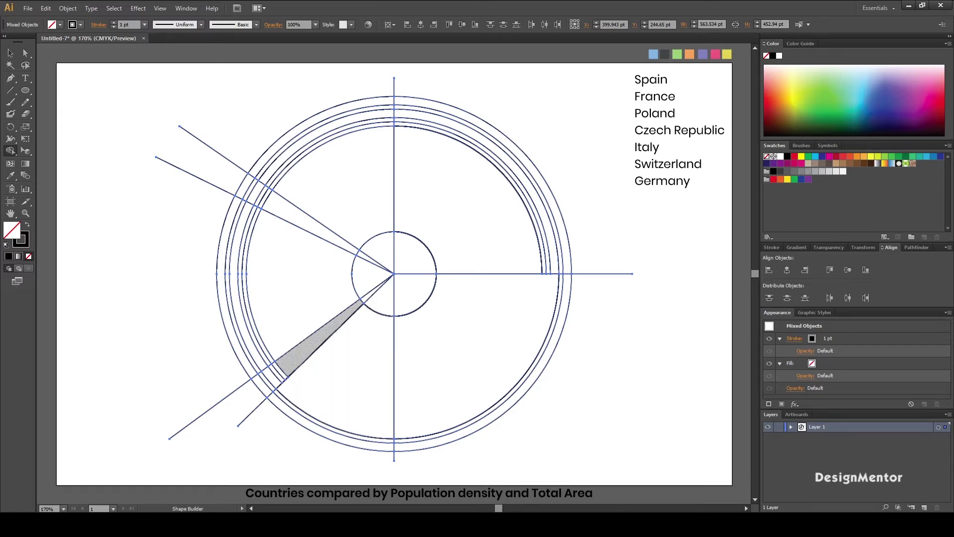
{"action": "left_click_drag", "start_coordinate": [351, 312], "coordinate": [266, 383]}
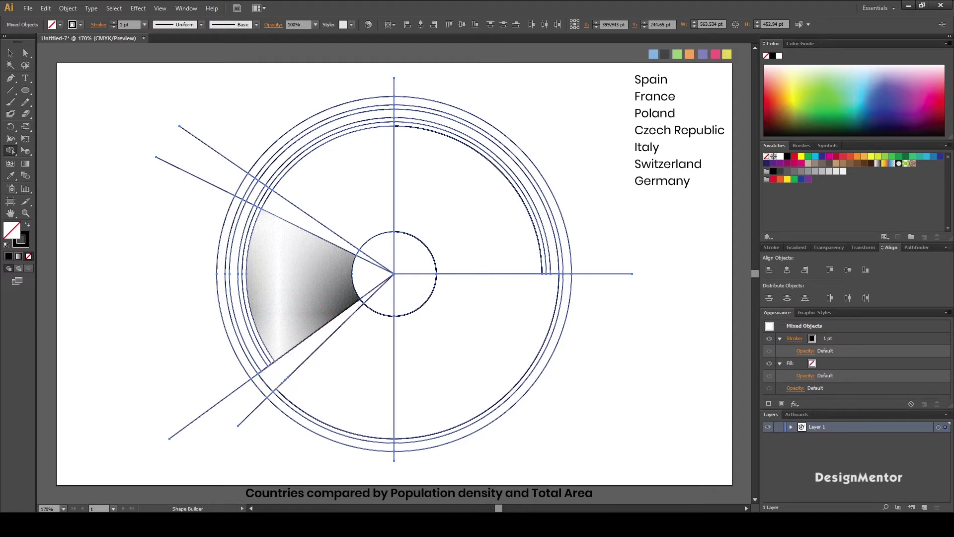
{"action": "left_click_drag", "start_coordinate": [299, 278], "coordinate": [303, 234]}
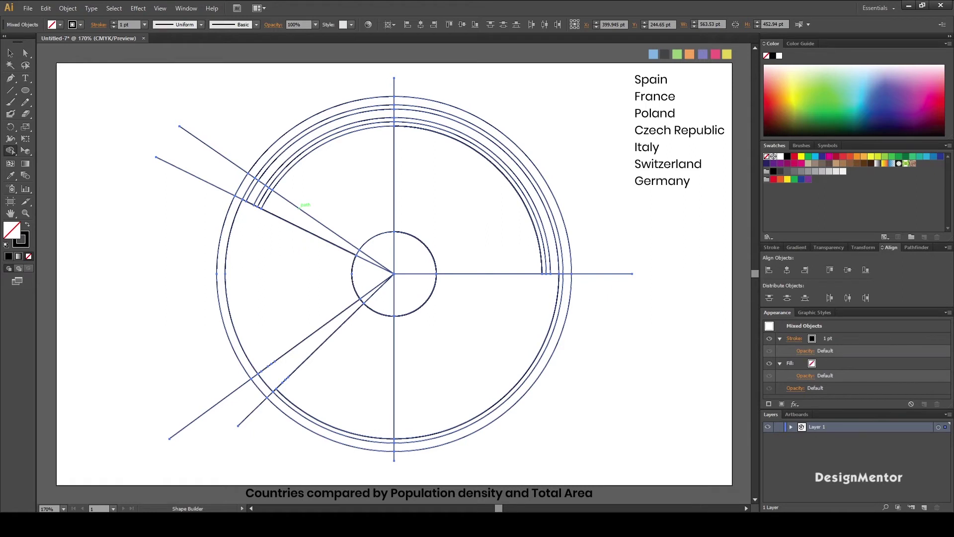
{"action": "left_click_drag", "start_coordinate": [301, 209], "coordinate": [245, 189]}
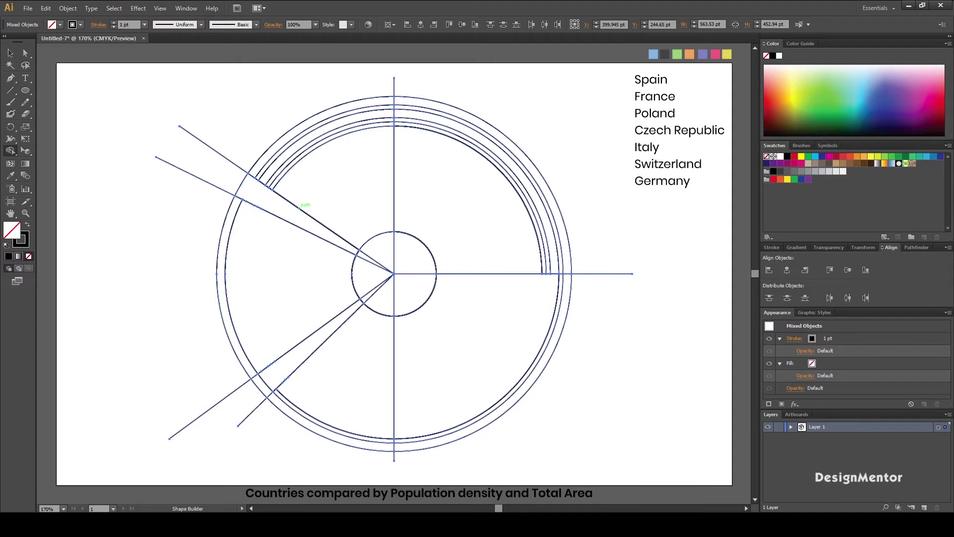
- Shape Builder-merge the upper-left wedge regions and the split pieces of the centre circle
{"action": "left_click_drag", "start_coordinate": [372, 211], "coordinate": [314, 122]}
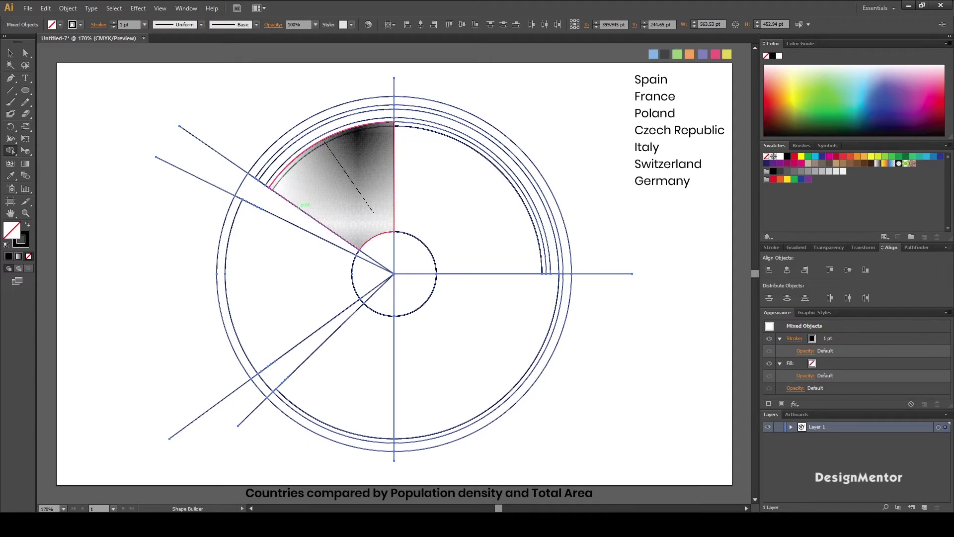
{"action": "left_click_drag", "start_coordinate": [304, 205], "coordinate": [304, 204]}
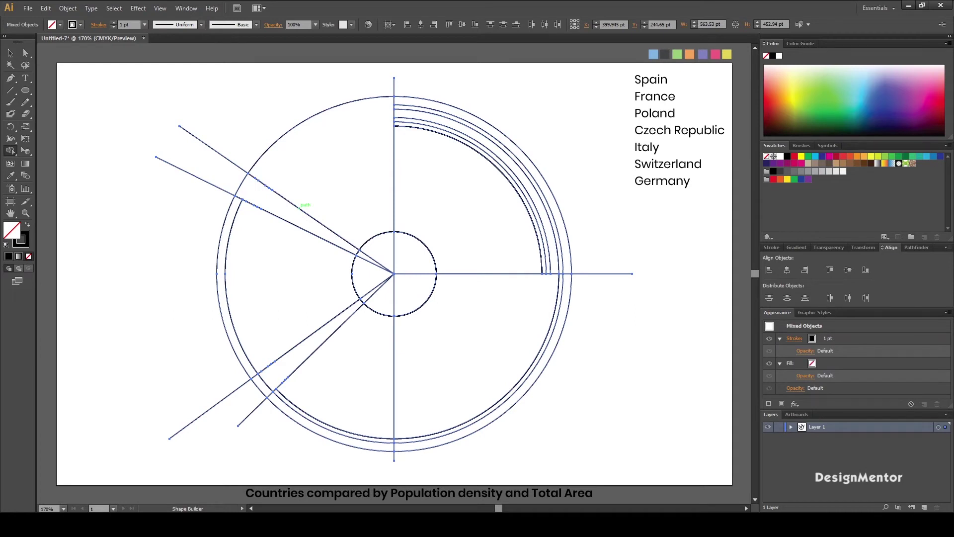
{"action": "left_click_drag", "start_coordinate": [415, 252], "coordinate": [372, 263]}
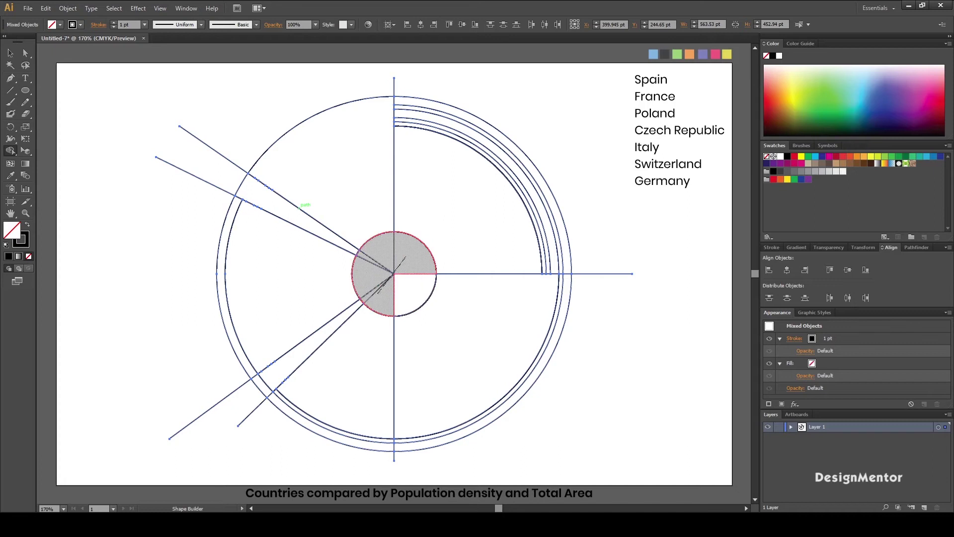
{"action": "mouse_move", "coordinate": [375, 291]}
{"action": "left_mouse_down"}
{"action": "mouse_move", "coordinate": [408, 270]}
{"action": "mouse_move", "coordinate": [418, 294]}
{"action": "left_mouse_up"}
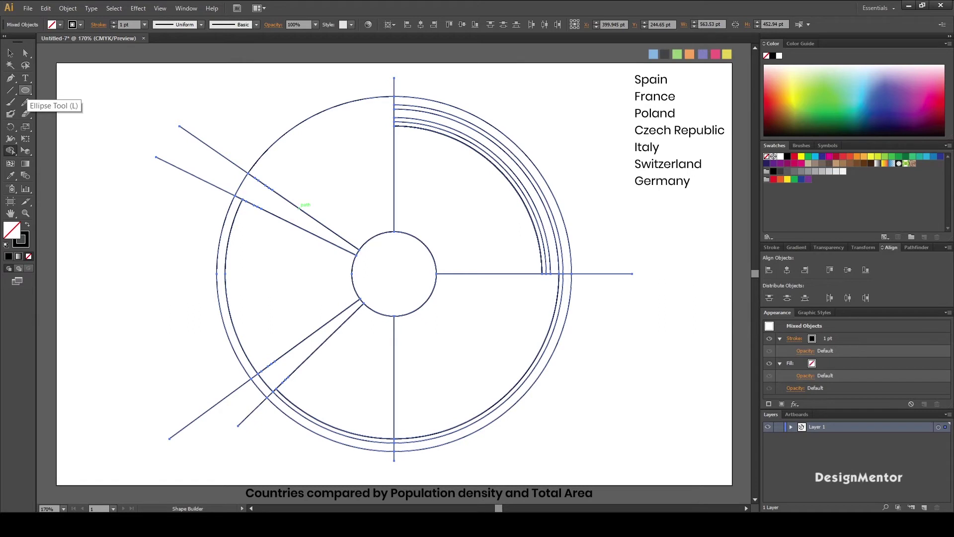
- Draw a 420 × 420 pt circle and centre it horizontally and vertically on the chart
{"action": "left_click", "coordinate": [25, 90]}
{"action": "left_click", "coordinate": [395, 273], "text": "alt"}
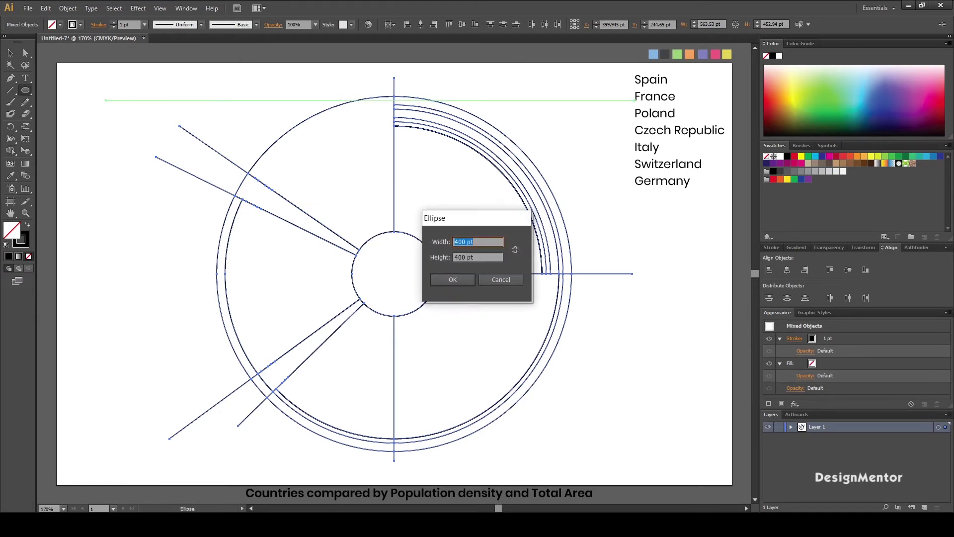
{"action": "type", "text": "120"}
{"action": "key", "text": "Tab"}
{"action": "type", "text": "120"}
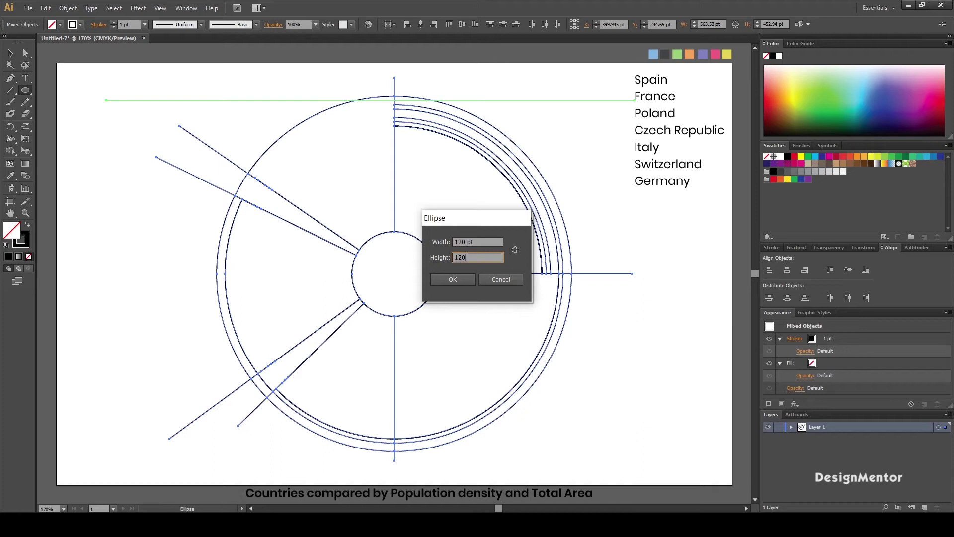
{"action": "key", "text": "Tab"}
{"action": "type", "text": "450"}
{"action": "type", "text": "0"}
{"action": "key", "text": "Tab"}
{"action": "type", "text": "420"}
{"action": "key", "text": "Return"}
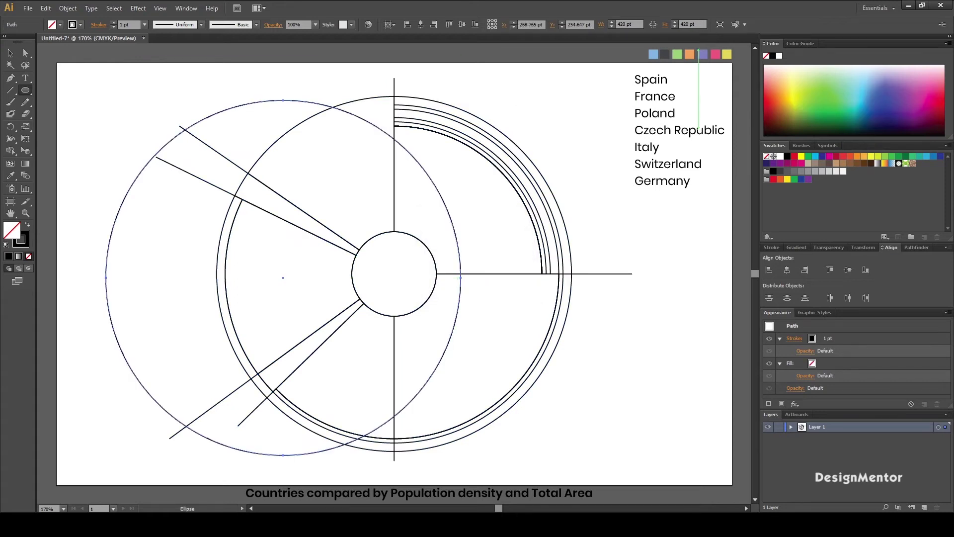
{"action": "left_click", "coordinate": [787, 270]}
{"action": "left_click", "coordinate": [848, 269]}
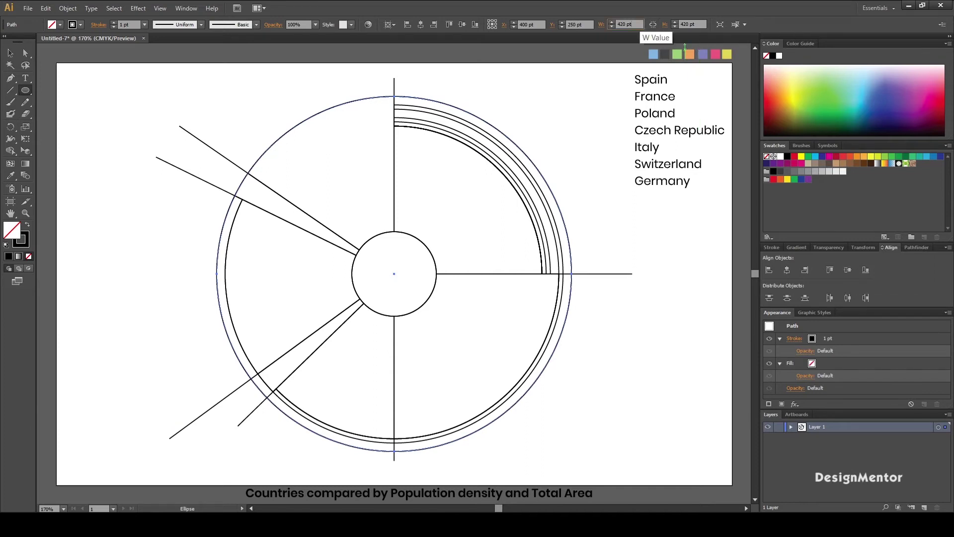
- Resize the circle to 440 × 440 pt and marquee-select all chart paths
{"action": "type", "text": "440"}
{"action": "key", "text": "Tab"}
{"action": "type", "text": "44"}
{"action": "key", "text": "Return"}
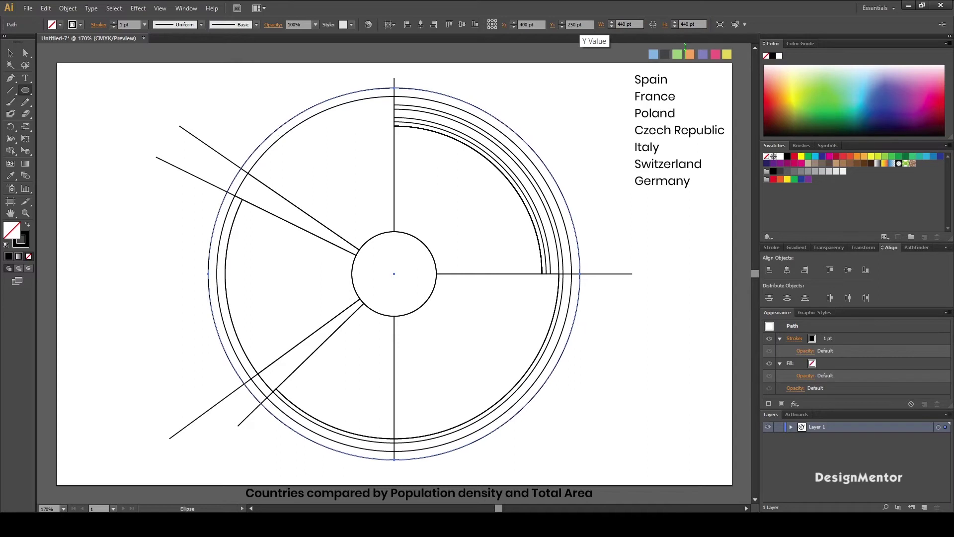
{"action": "key", "text": "v"}
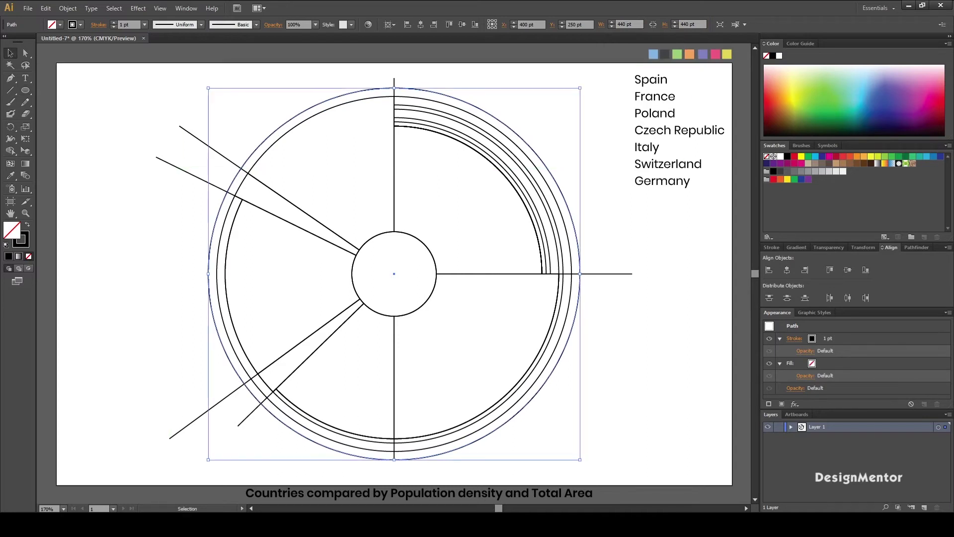
{"action": "left_click_drag", "start_coordinate": [123, 93], "coordinate": [622, 432]}
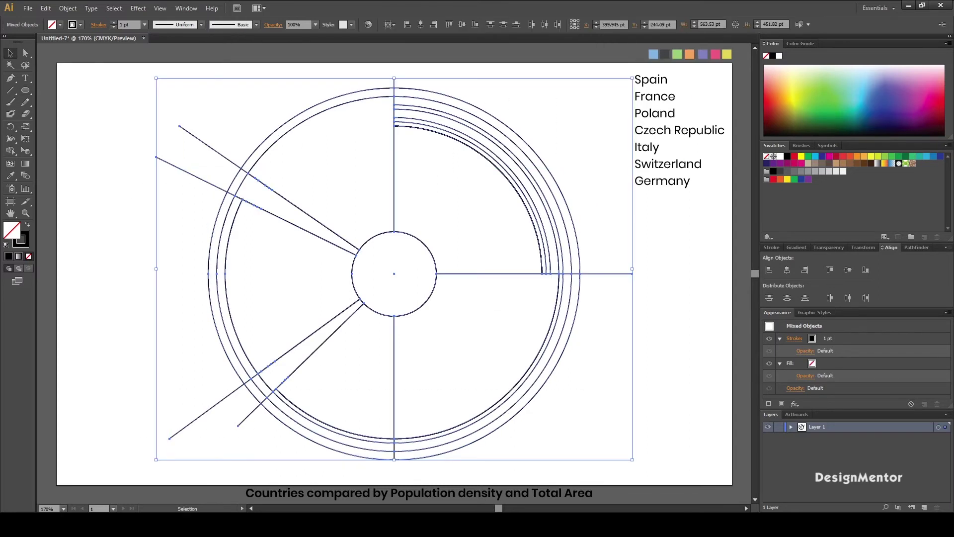
- Use Shape Builder to extend the upper-left wedge to the outer circle and delete the extra left region
{"action": "left_click", "coordinate": [10, 151]}
{"action": "left_click_drag", "start_coordinate": [296, 125], "coordinate": [352, 202]}
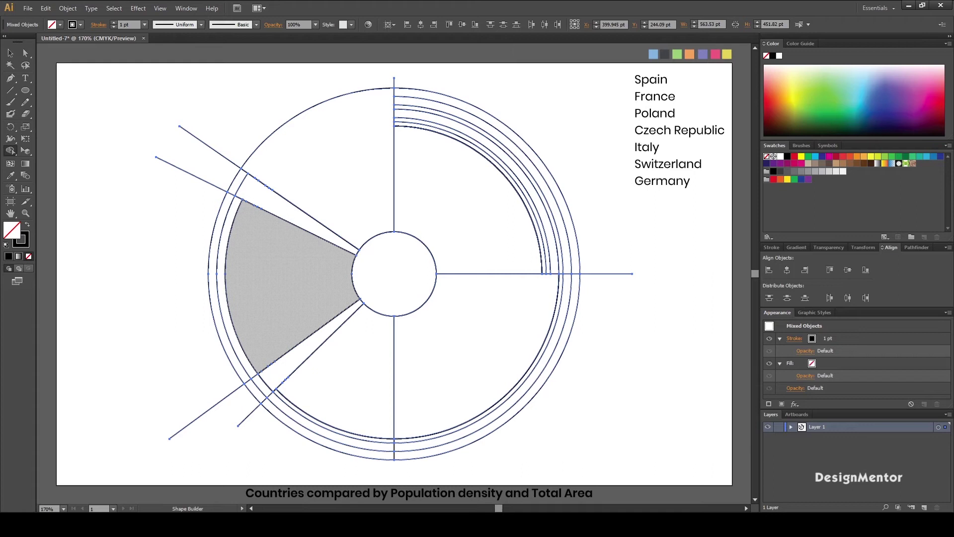
{"action": "left_click", "coordinate": [293, 283], "text": "alt"}
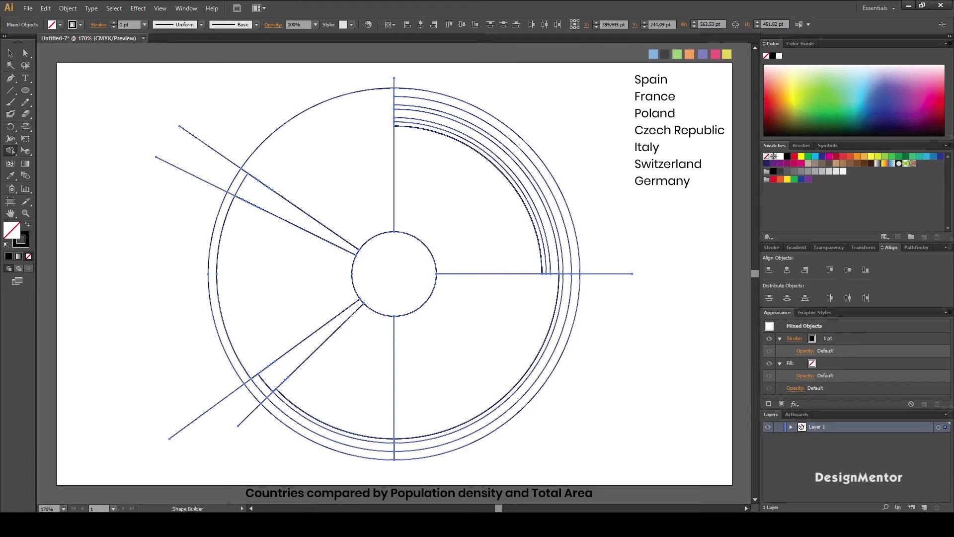
- Draw a 430 × 430 pt circle centred horizontally and vertically on the chart
{"action": "left_click", "coordinate": [25, 90]}
{"action": "left_click", "coordinate": [394, 273], "text": "alt"}
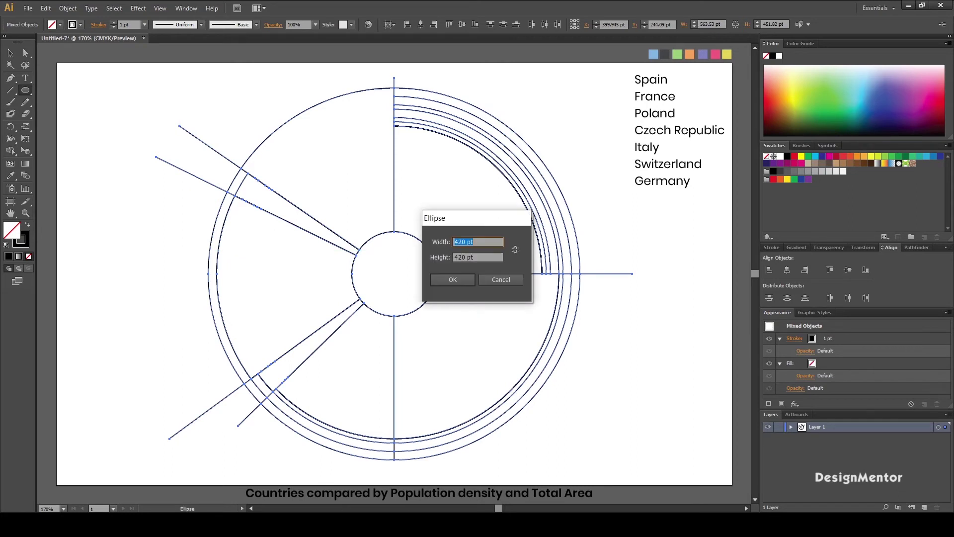
{"action": "type", "text": "430"}
{"action": "key", "text": "Tab"}
{"action": "type", "text": "430"}
{"action": "key", "text": "Return"}
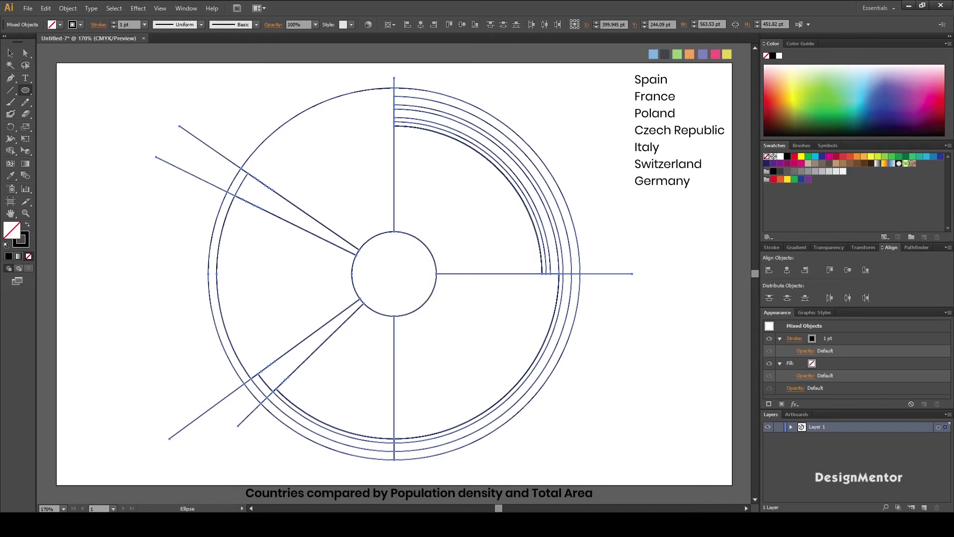
{"action": "left_click", "coordinate": [787, 270]}
{"action": "left_click", "coordinate": [848, 269]}
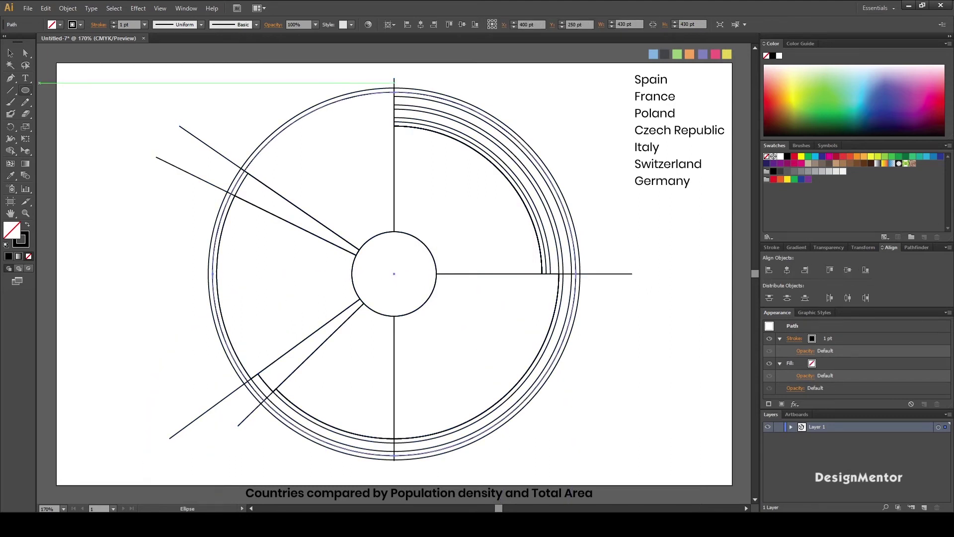
{"action": "left_click", "coordinate": [25, 53]}
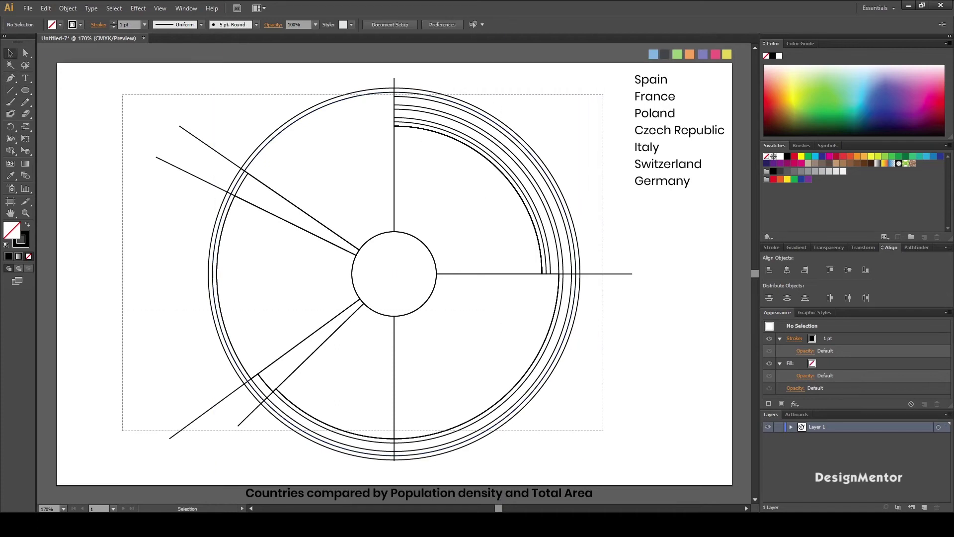
- Select all chart paths, Shape Builder-merge the upper-left region with its ring band, then deselect
{"action": "left_click_drag", "start_coordinate": [122, 94], "coordinate": [604, 431]}
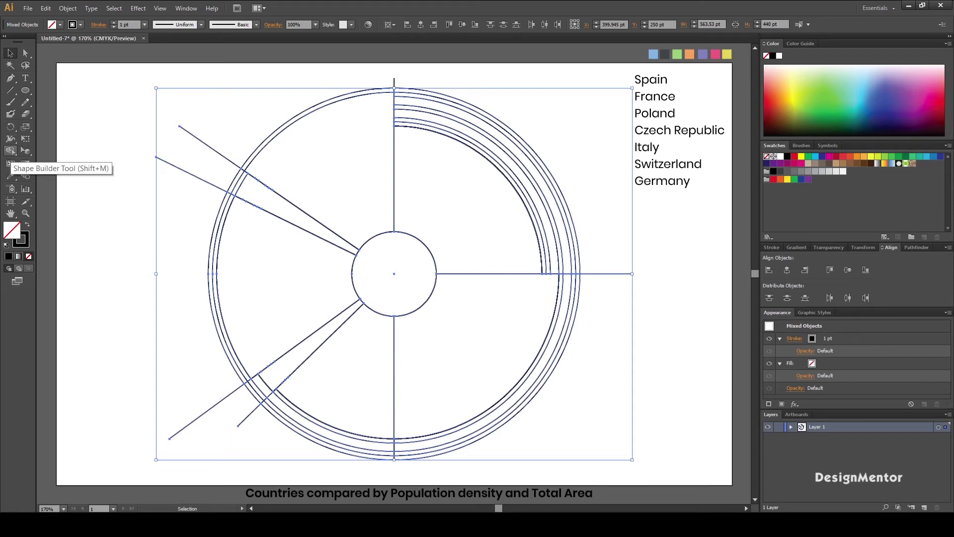
{"action": "left_click", "coordinate": [10, 151]}
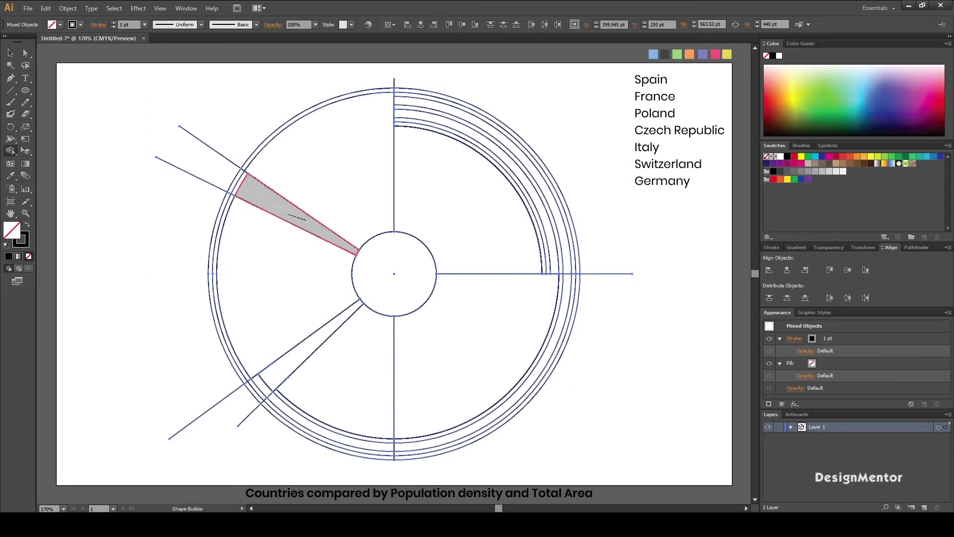
{"action": "left_click_drag", "start_coordinate": [249, 196], "coordinate": [237, 190]}
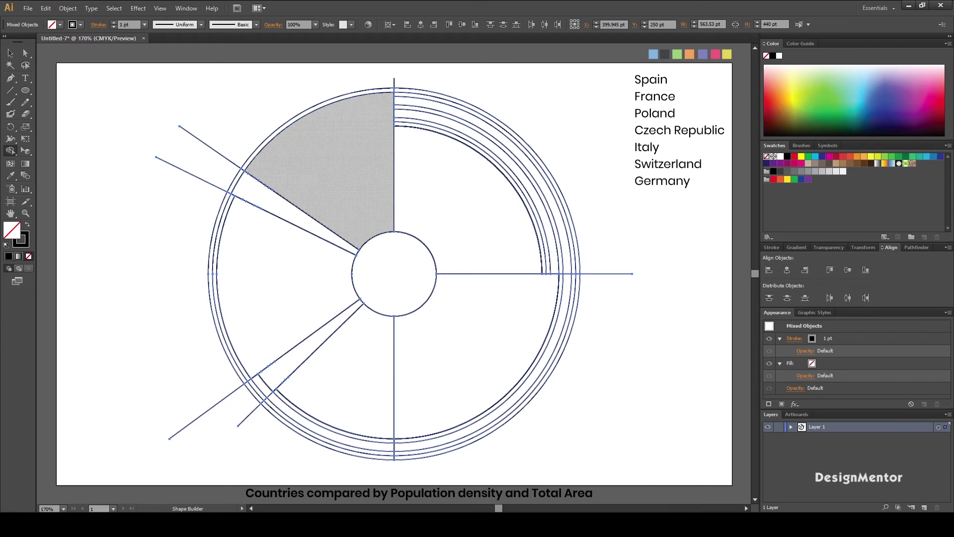
{"action": "key", "text": "v"}
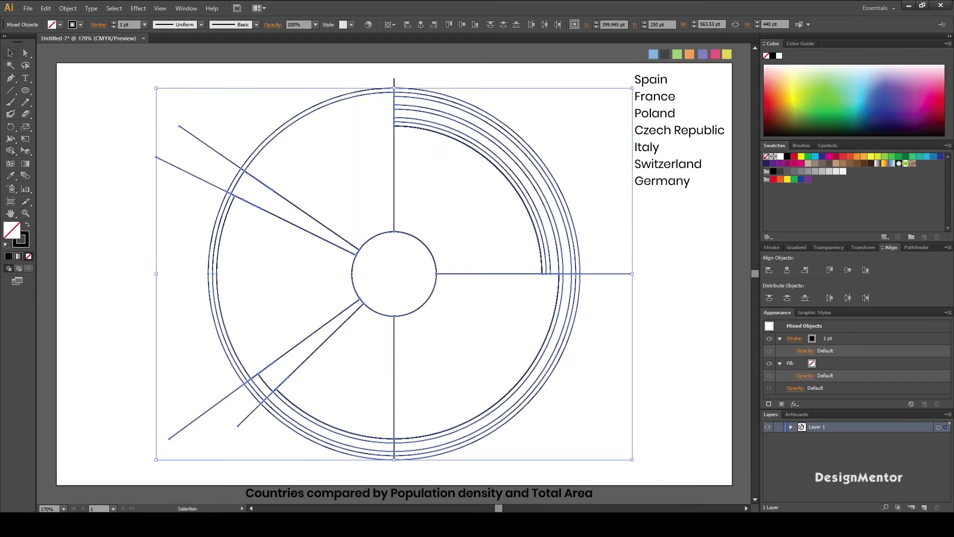
{"action": "left_click", "coordinate": [418, 179]}
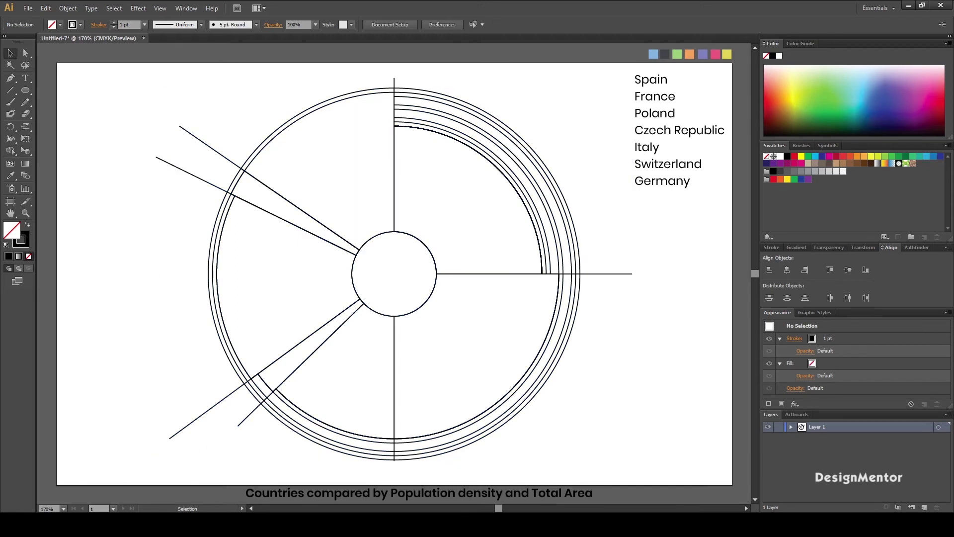
- Fill the upper-right quarter wedge light blue from the blue swatch
{"action": "key", "text": "a"}
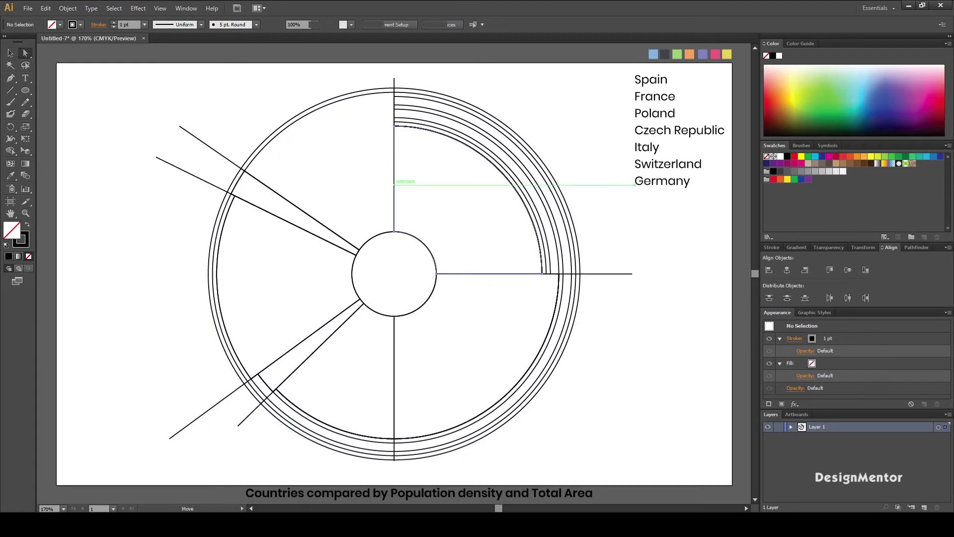
{"action": "left_click", "coordinate": [394, 182]}
{"action": "key", "text": "i"}
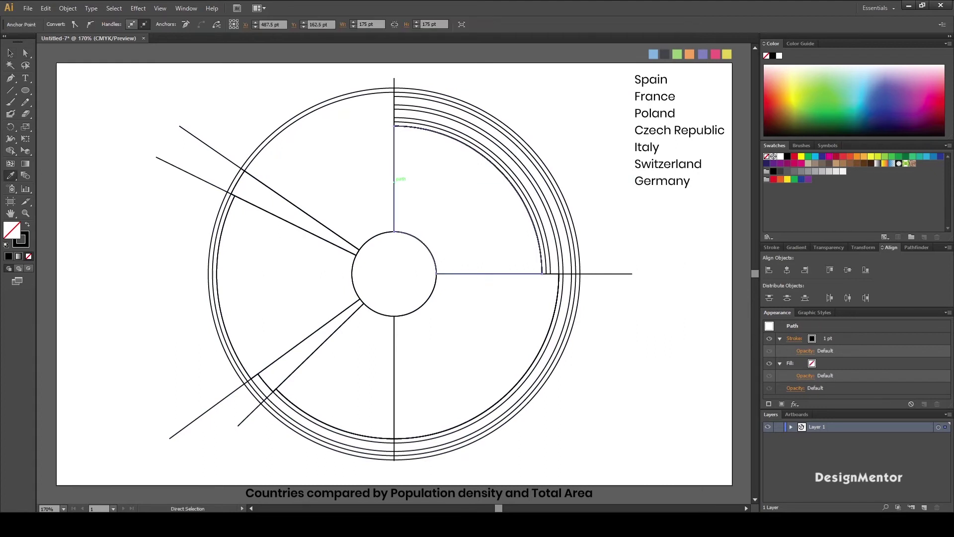
{"action": "left_click", "coordinate": [653, 54]}
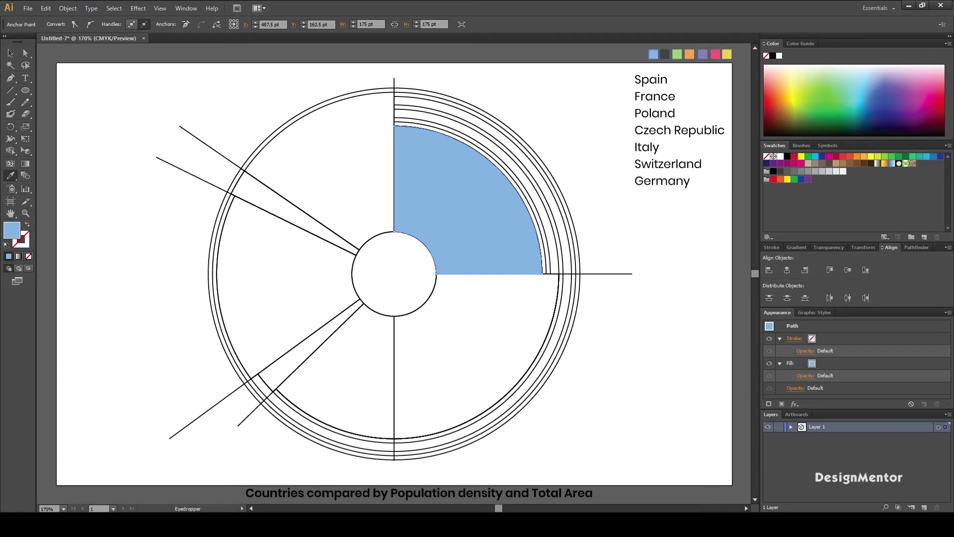
{"action": "key", "text": "v"}
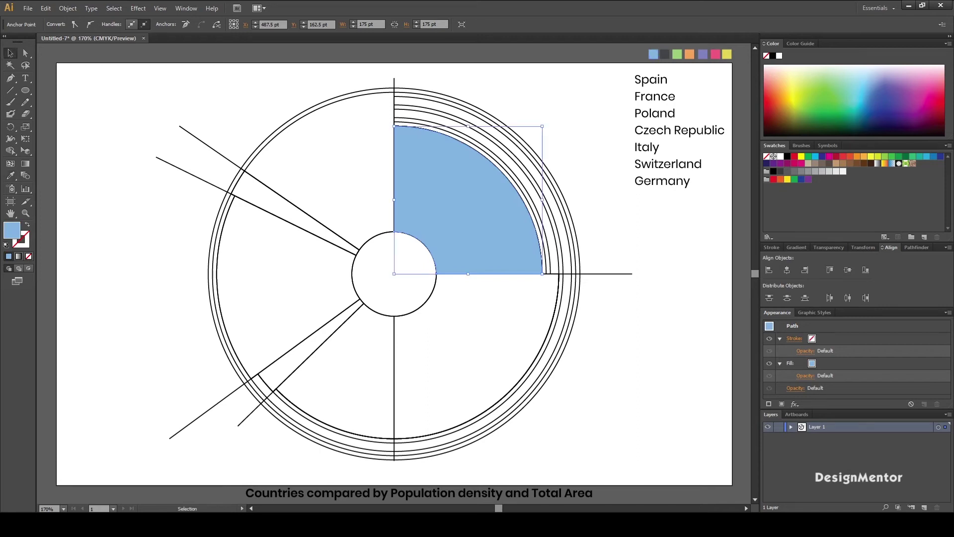
{"action": "key", "text": "ctrl+shift+a"}
- Fill the lower-left wedge green from the green swatch, then select all chart paths
{"action": "left_click", "coordinate": [394, 357]}
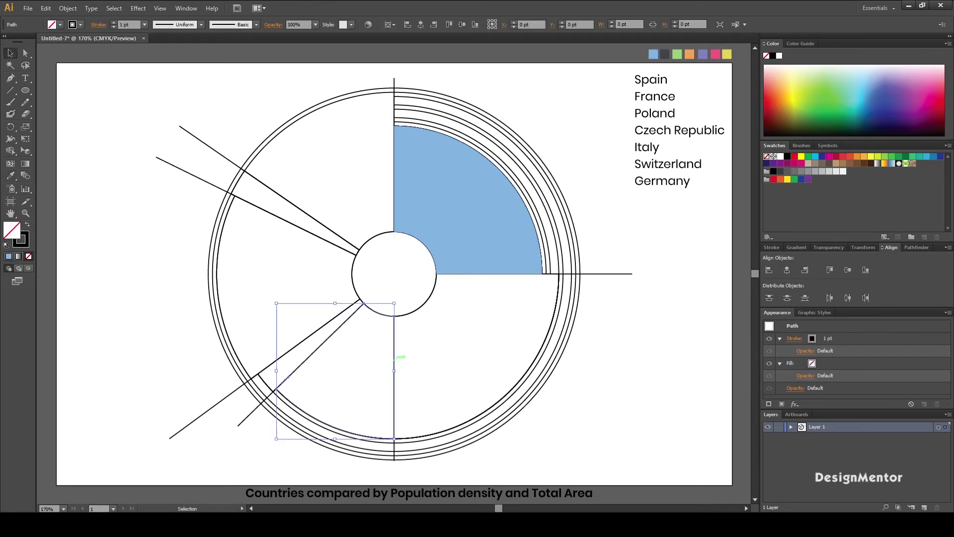
{"action": "left_click", "coordinate": [491, 409]}
{"action": "key", "text": "ctrl+shift+a"}
{"action": "left_click", "coordinate": [503, 268]}
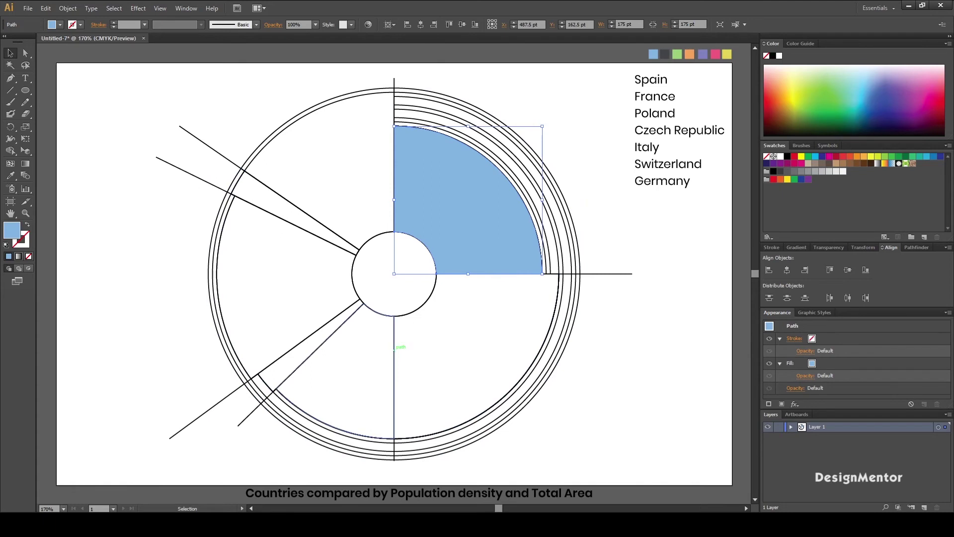
{"action": "left_click", "coordinate": [394, 350]}
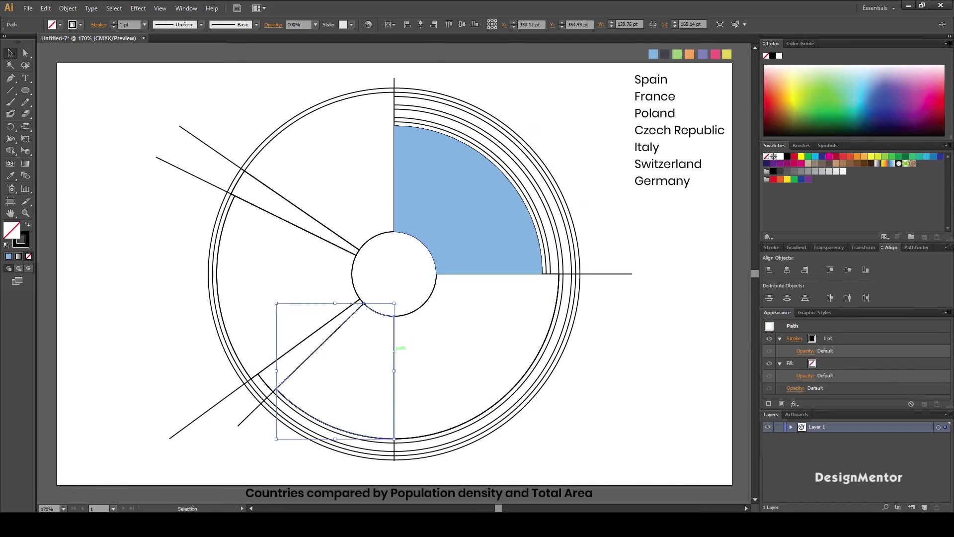
{"action": "key", "text": "i"}
{"action": "left_click", "coordinate": [677, 54]}
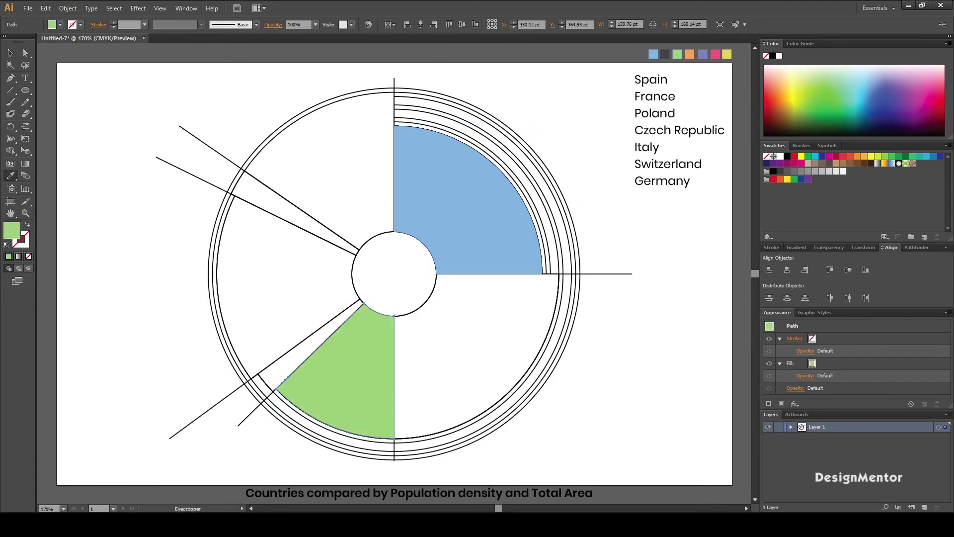
{"action": "key", "text": "v"}
{"action": "key", "text": "ctrl+shift+a"}
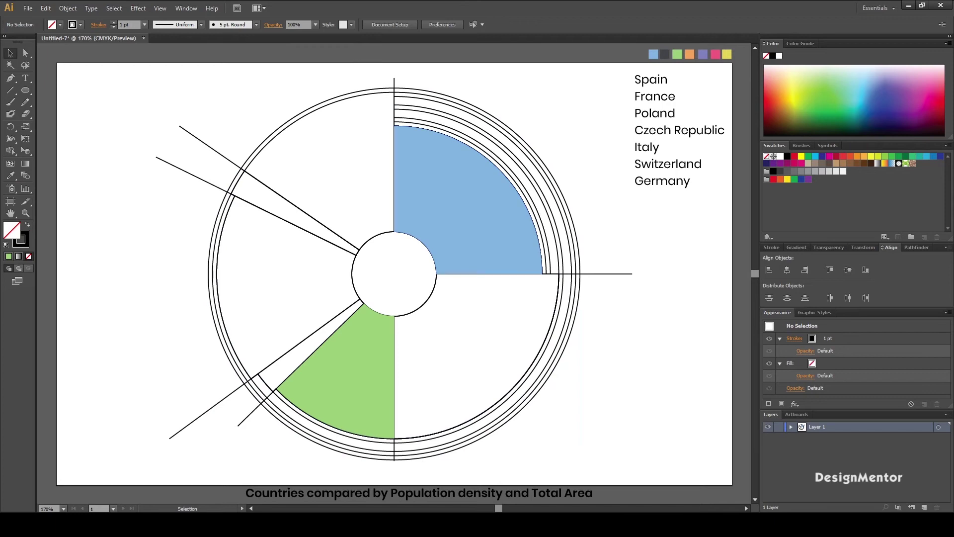
{"action": "left_click_drag", "start_coordinate": [220, 90], "coordinate": [579, 377]}
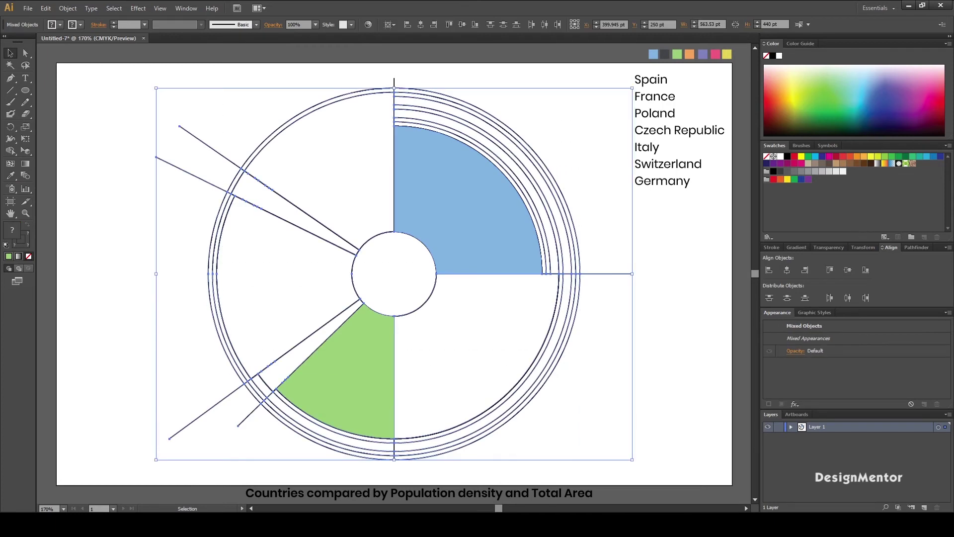
- Merge the lower-right quarter into one wedge and fill it dark grey
{"action": "key", "text": "shift+m"}
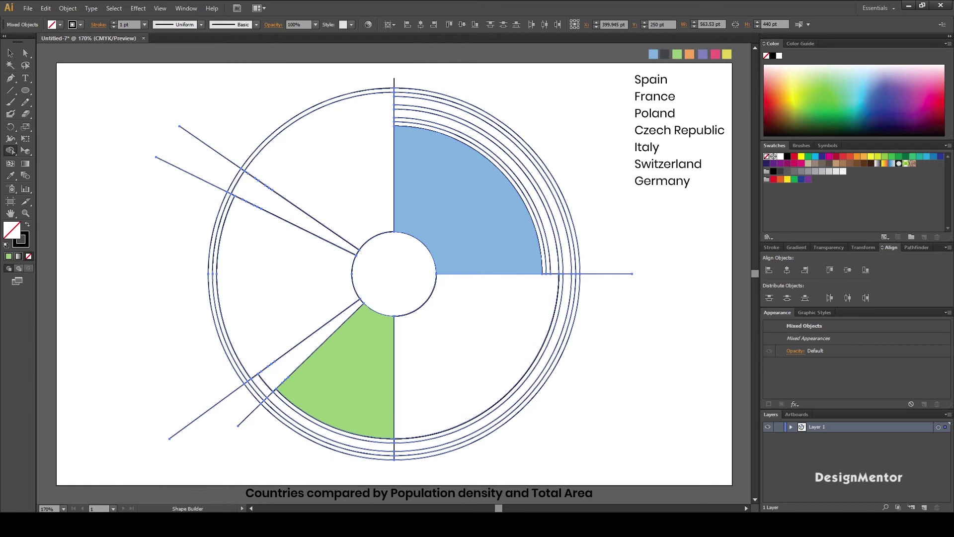
{"action": "key", "text": "a"}
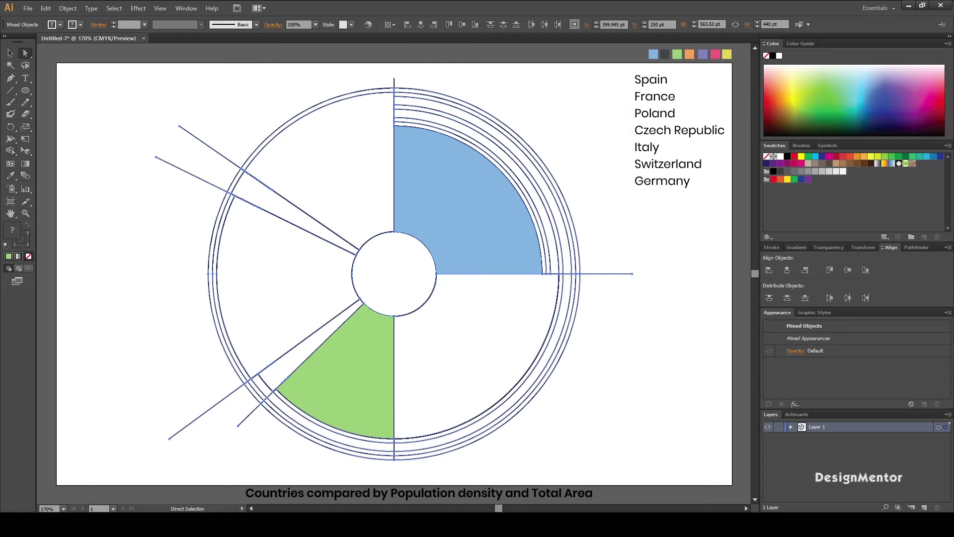
{"action": "left_click", "coordinate": [425, 302]}
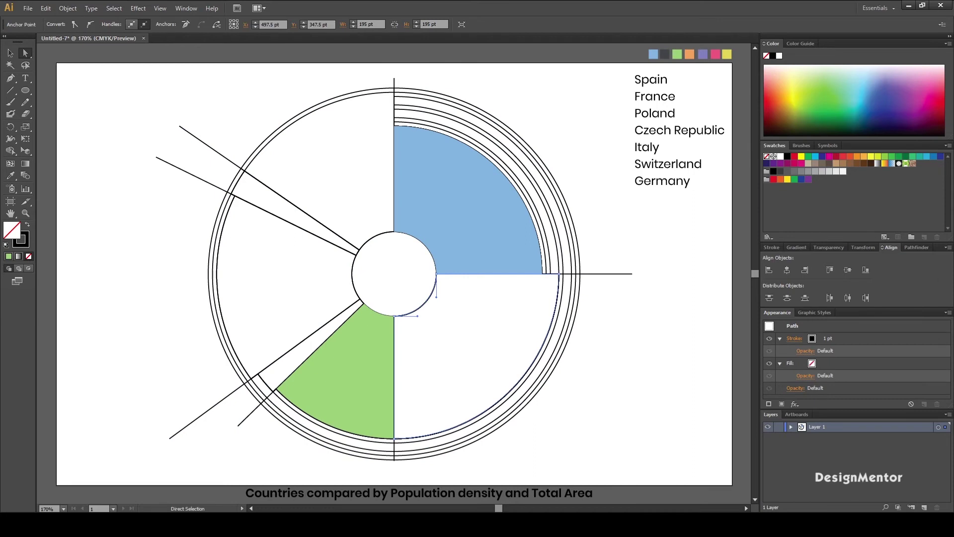
{"action": "key", "text": "i"}
{"action": "left_click", "coordinate": [665, 54]}
{"action": "key", "text": "v"}
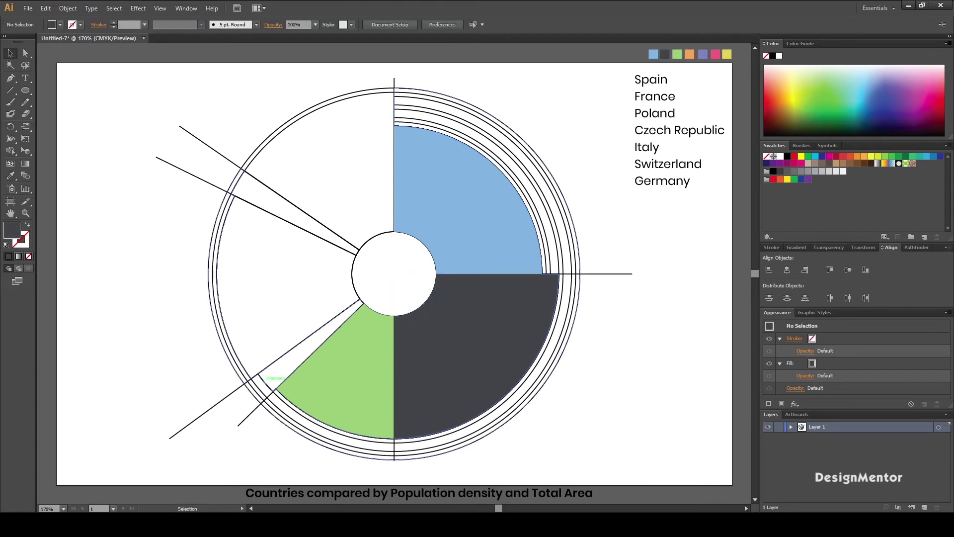
{"action": "left_click", "coordinate": [259, 375]}
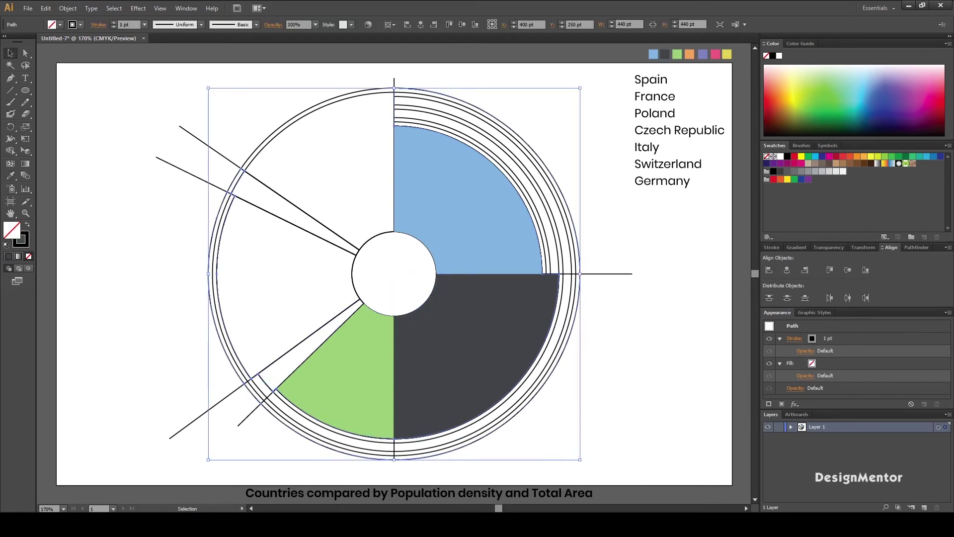
- Fill the large left wedge purple from the purple swatch
{"action": "key", "text": "a"}
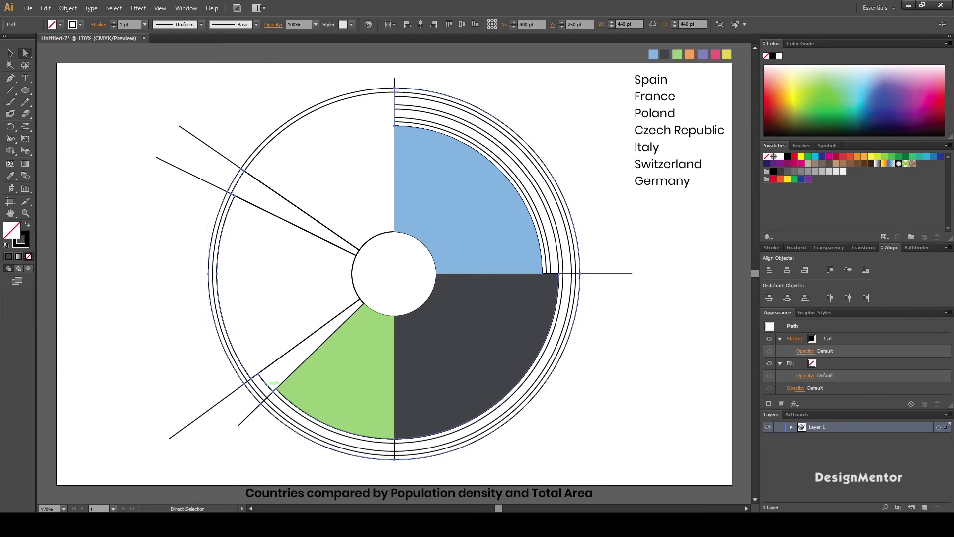
{"action": "left_click", "coordinate": [292, 349]}
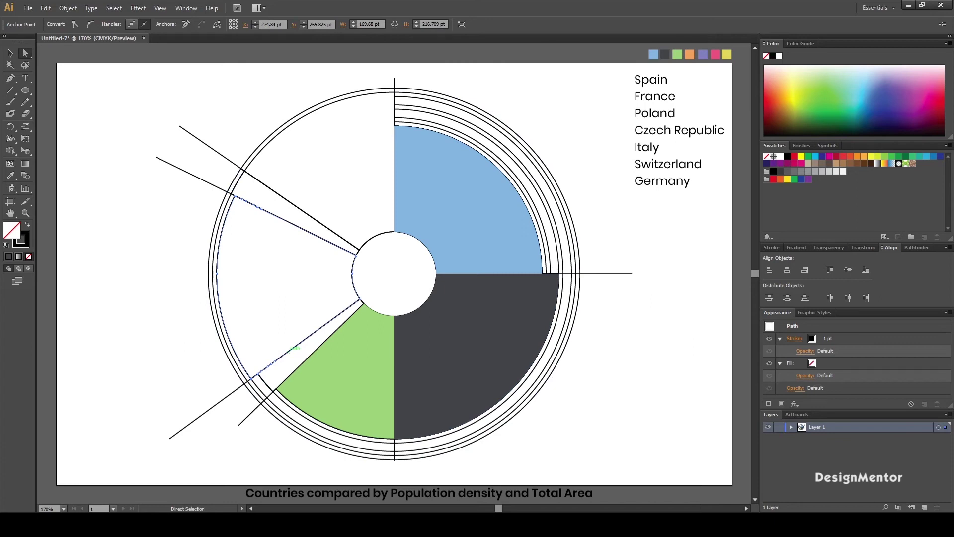
{"action": "key", "text": "i"}
{"action": "left_click", "coordinate": [702, 54]}
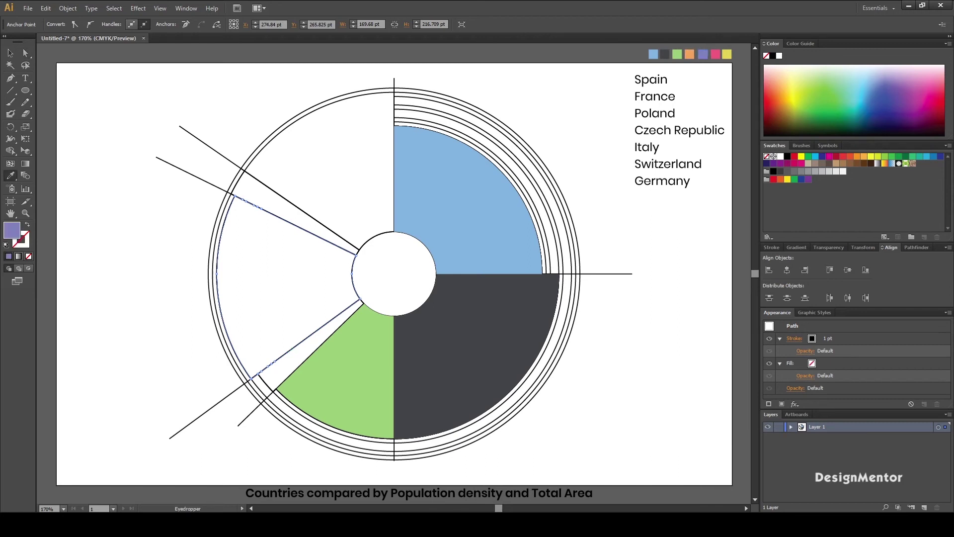
{"action": "key", "text": "v"}
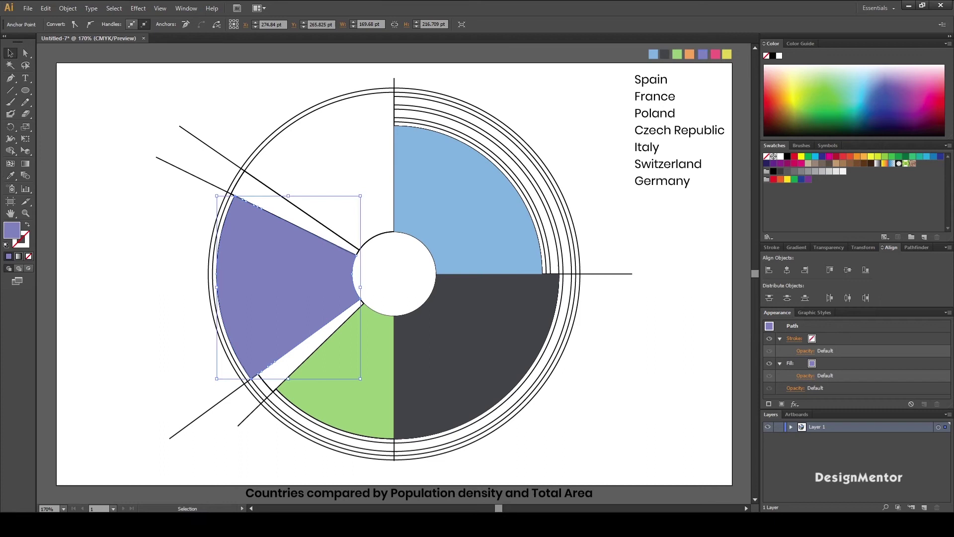
{"action": "key", "text": "ctrl+shift+a"}
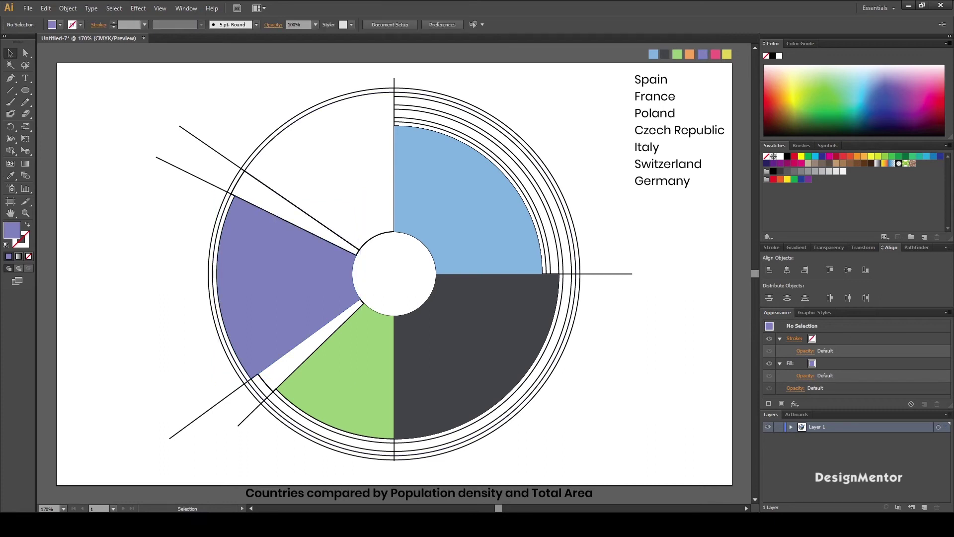
- Fill the thin slice above the purple wedge pink and deselect
{"action": "left_click", "coordinate": [296, 214]}
{"action": "key", "text": "i"}
{"action": "left_click", "coordinate": [715, 54]}
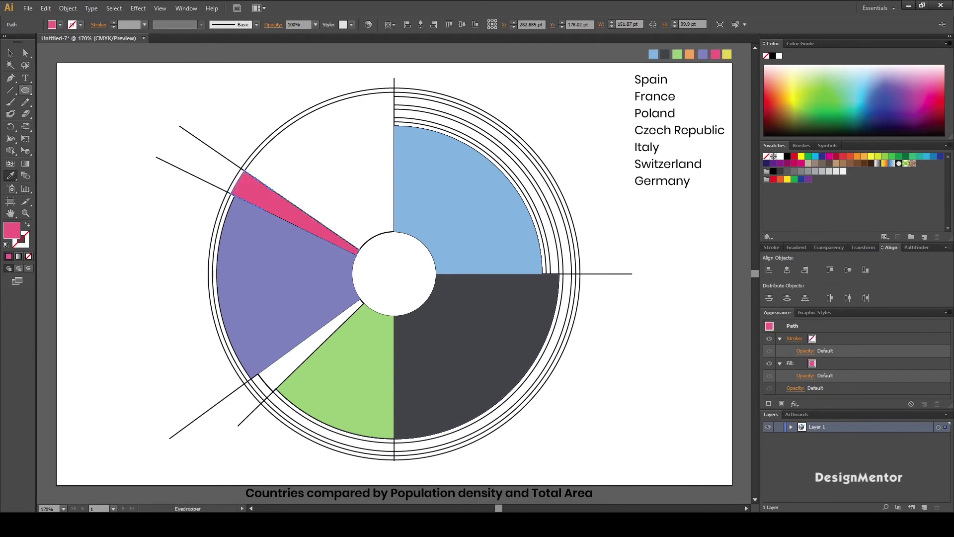
{"action": "left_click", "coordinate": [11, 53]}
{"action": "key", "text": "ctrl+shift+a"}
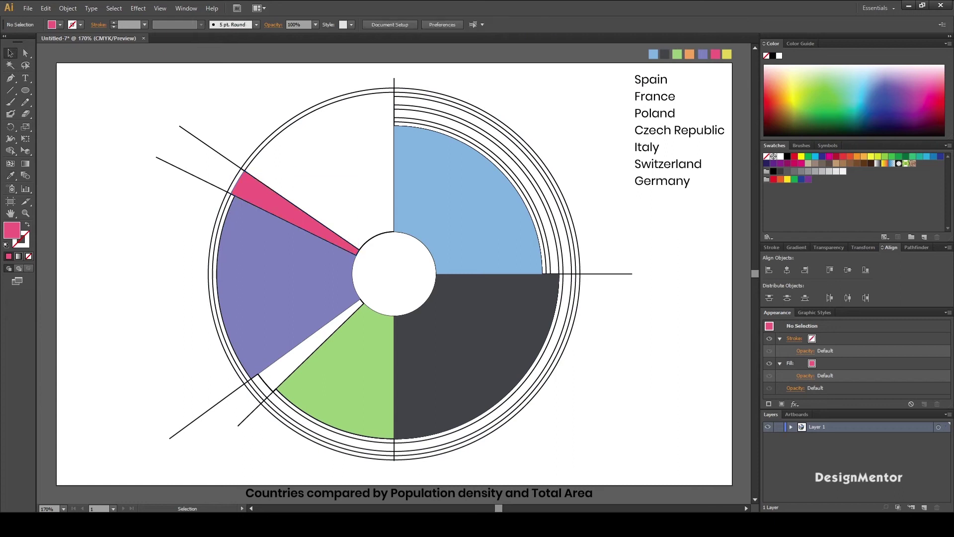
- Make the gap between the purple and green wedges its own shape and fill it orange
{"action": "left_click_drag", "start_coordinate": [118, 91], "coordinate": [583, 424]}
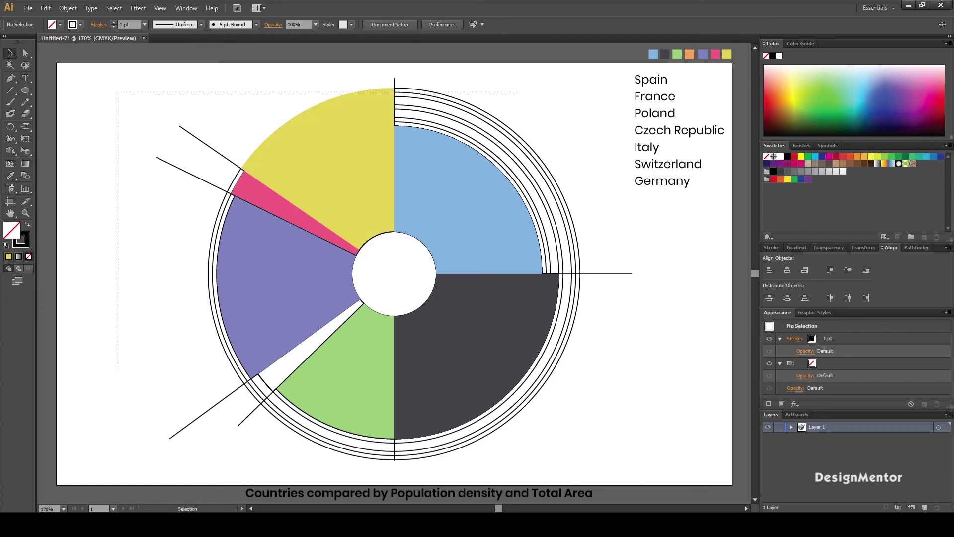
{"action": "left_click", "coordinate": [11, 151]}
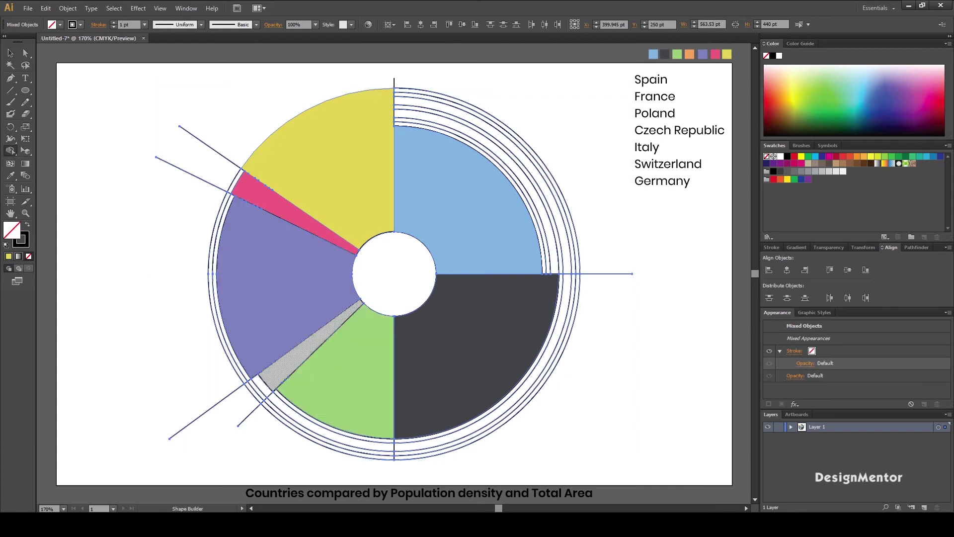
{"action": "left_click", "coordinate": [306, 348]}
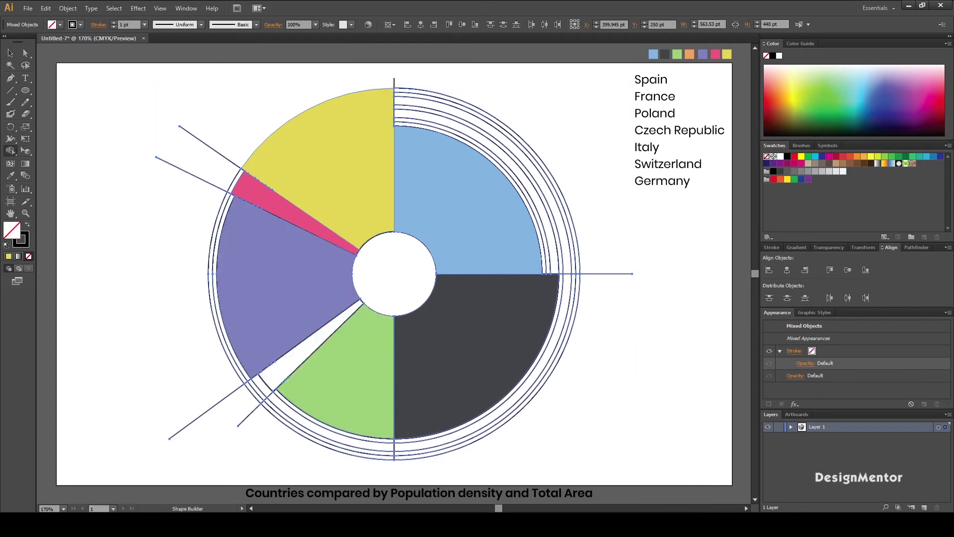
{"action": "key", "text": "a"}
{"action": "left_click", "coordinate": [269, 379]}
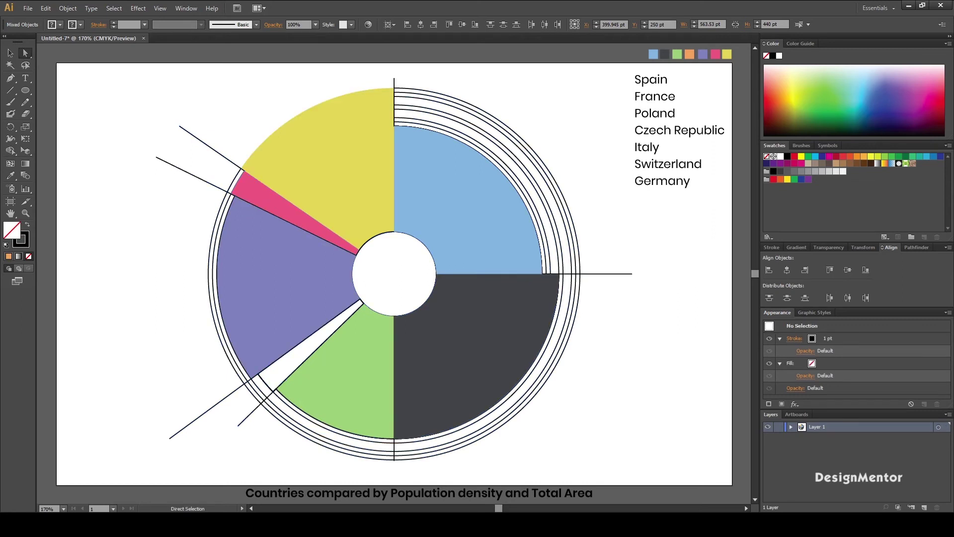
{"action": "key", "text": "i"}
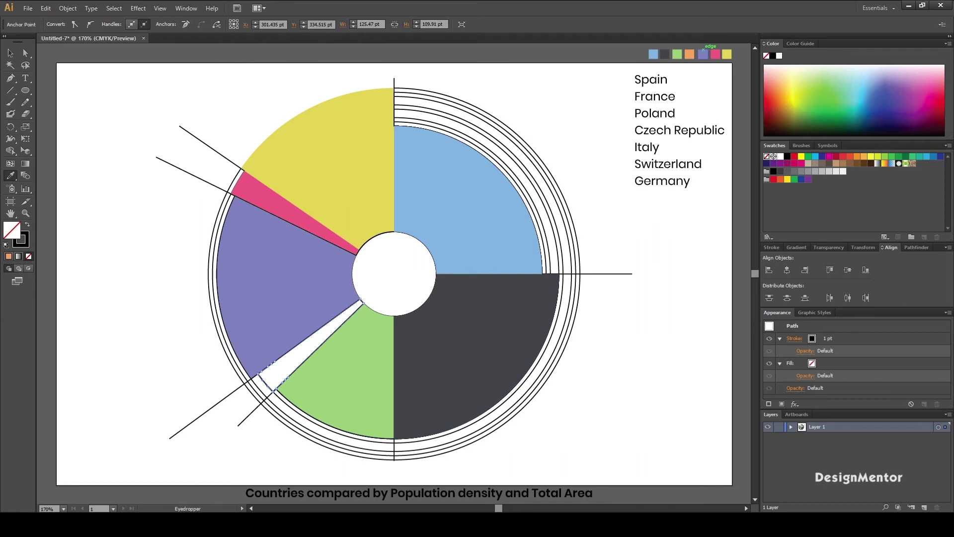
{"action": "left_click", "coordinate": [690, 53]}
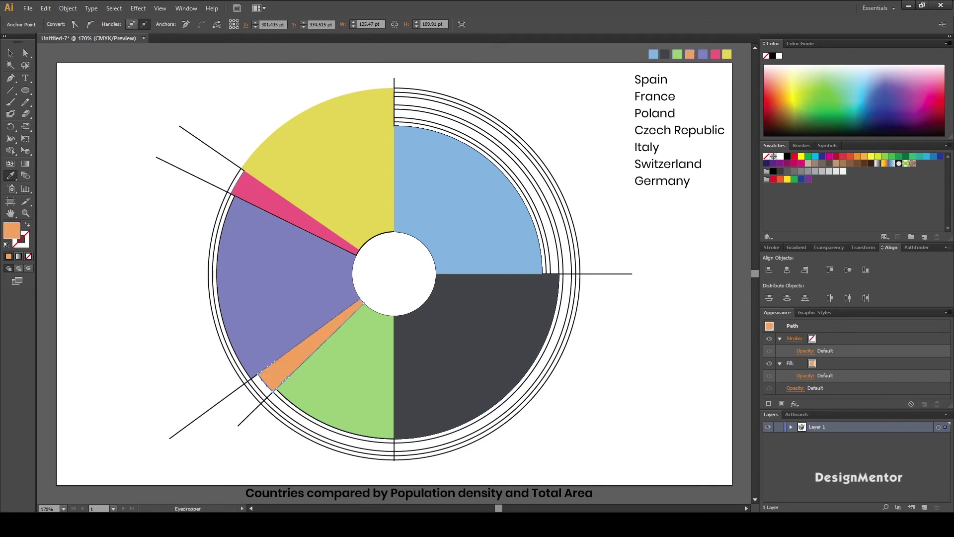
{"action": "key", "text": "v"}
{"action": "key", "text": "ctrl+shift+a"}
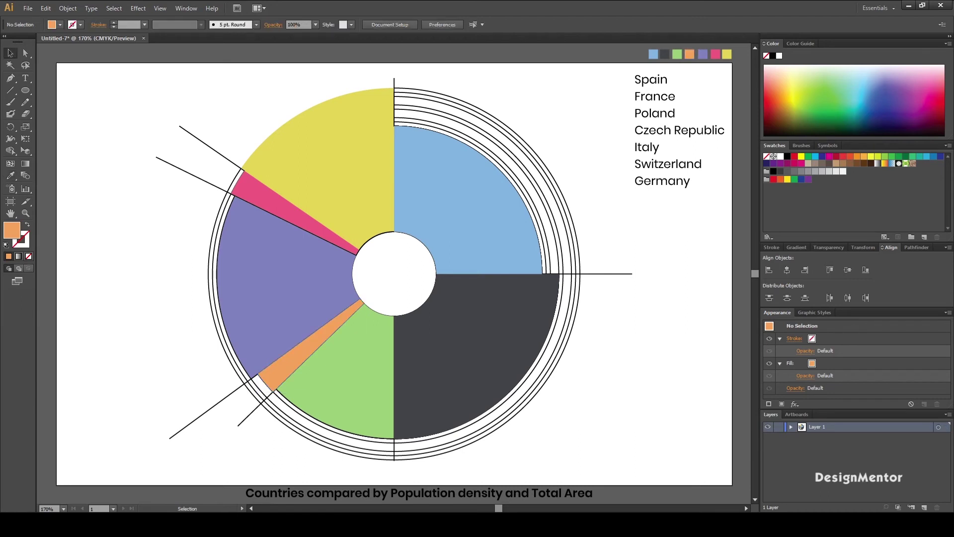
- Delete the outer rings, upper-left leader lines and leftover outer arcs around the wedges
{"action": "left_click_drag", "start_coordinate": [621, 249], "coordinate": [568, 322]}
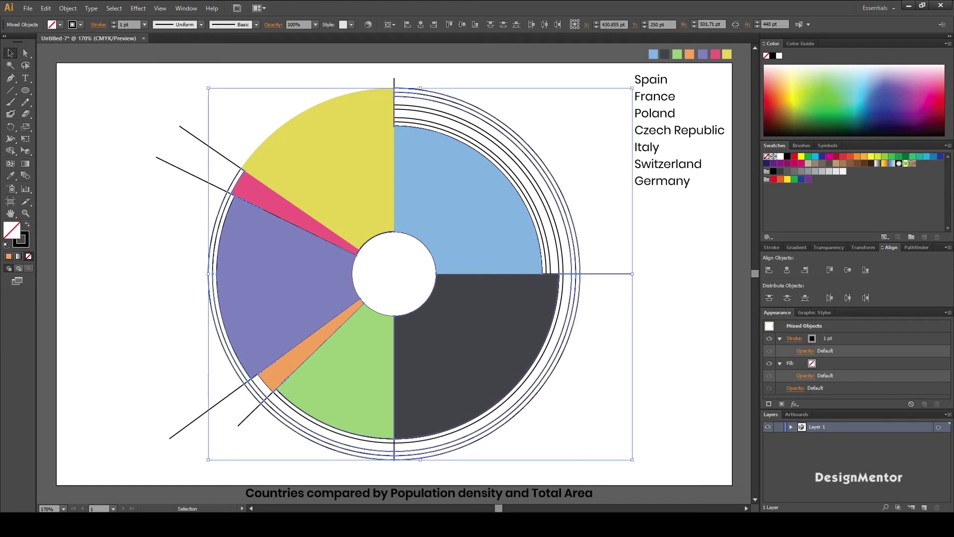
{"action": "key", "text": "Delete"}
{"action": "left_click_drag", "start_coordinate": [128, 105], "coordinate": [183, 196]}
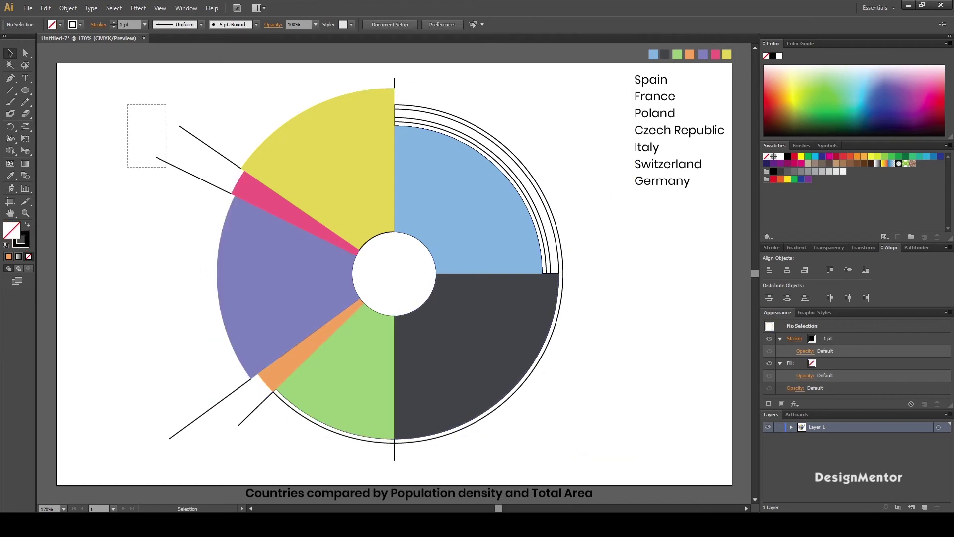
{"action": "key", "text": "Delete"}
{"action": "left_click", "coordinate": [394, 80]}
{"action": "key", "text": "Delete"}
{"action": "left_click_drag", "start_coordinate": [499, 100], "coordinate": [485, 149]}
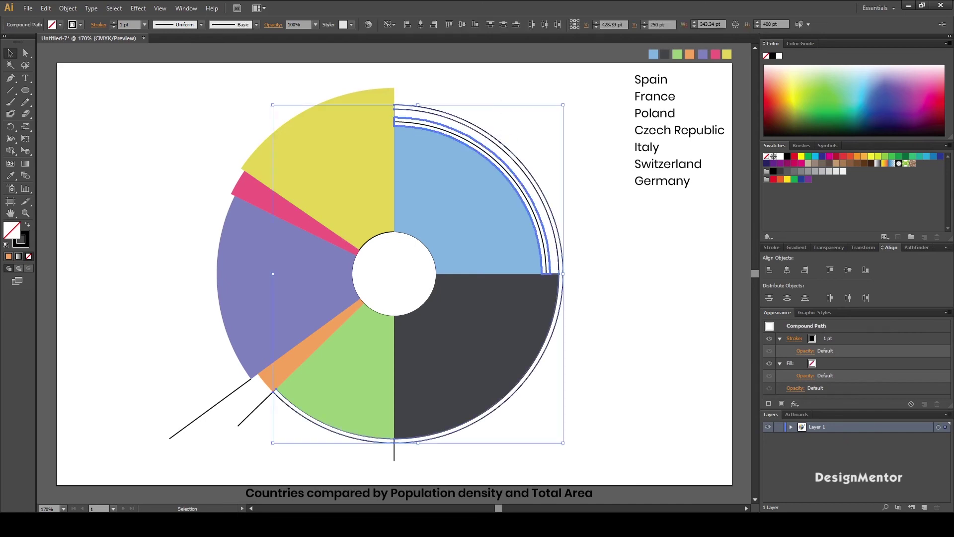
{"action": "key", "text": "Delete"}
{"action": "left_click", "coordinate": [495, 158]}
{"action": "key", "text": "Delete"}
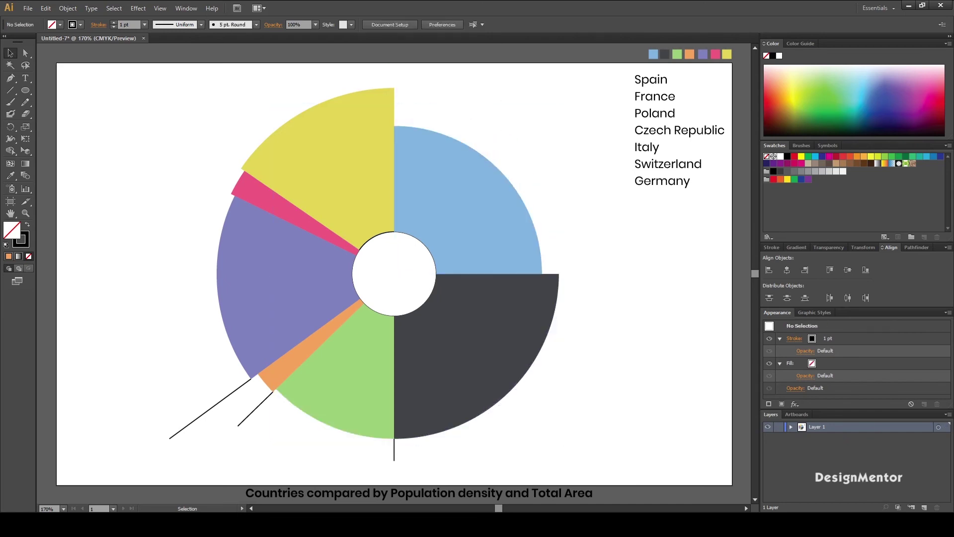
- Remove the centre circle's black outline and delete the two lower-left leader lines
{"action": "left_click", "coordinate": [394, 274]}
{"action": "key", "text": "/"}
{"action": "key", "text": "ctrl+shift+a"}
{"action": "left_click_drag", "start_coordinate": [273, 437], "coordinate": [169, 379]}
{"action": "key", "text": "Delete"}
{"action": "left_click_drag", "start_coordinate": [407, 454], "coordinate": [378, 463]}
- Delete the vertical line below the chart and nudge the Spain label into place
{"action": "key", "text": "Delete"}
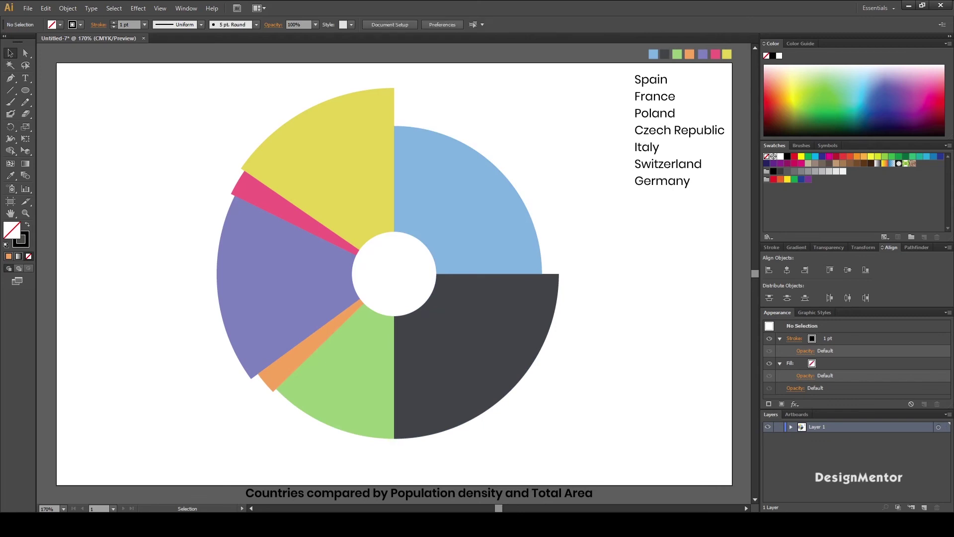
{"action": "left_click", "coordinate": [651, 79]}
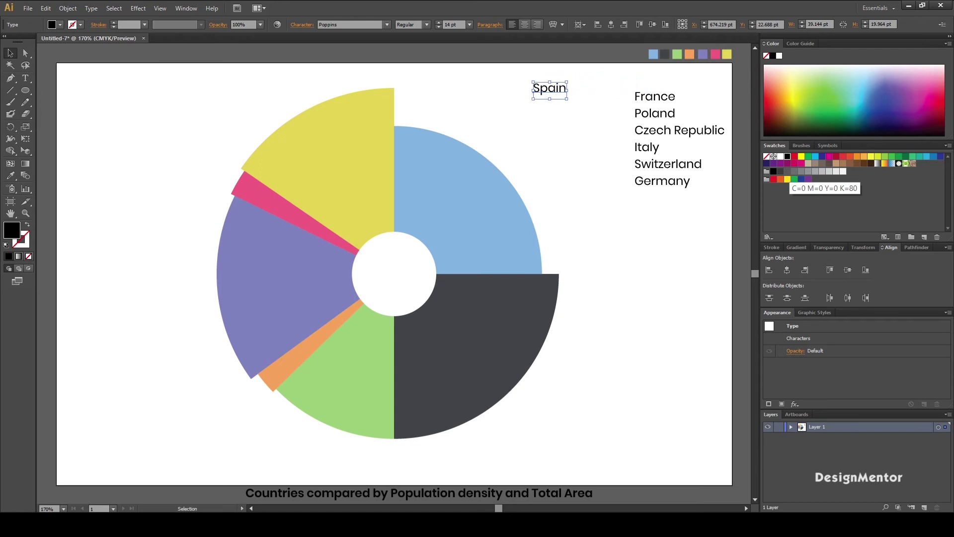
{"action": "key", "text": "shift+Up"}
{"action": "key", "text": "shift+Up"}
{"action": "key", "text": "shift+Down"}
{"action": "key", "text": "shift+Left"}
{"action": "key", "text": "shift+Right"}
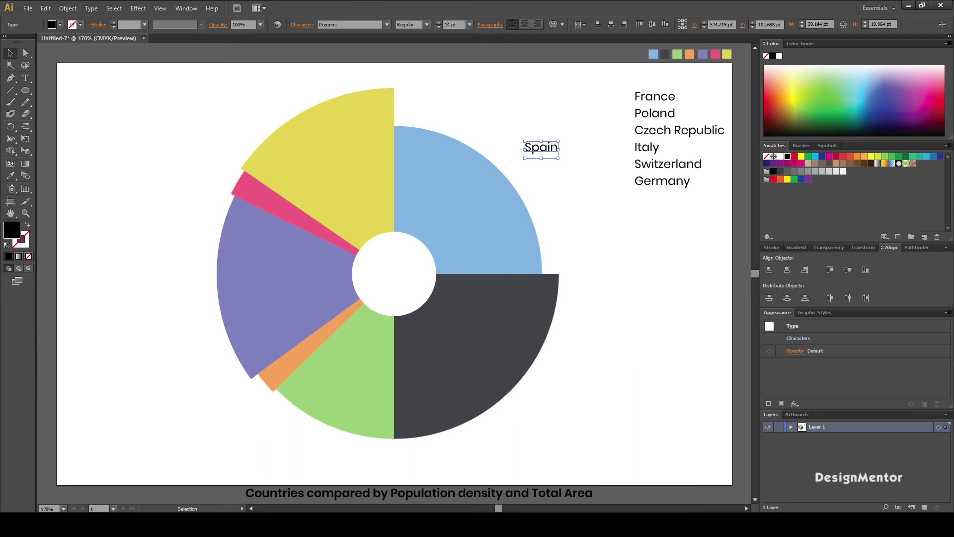
{"action": "key", "text": "ctrl+shift+a"}
- Move the France label below the dark wedge and Poland below the green wedge
{"action": "left_click_drag", "start_coordinate": [634, 98], "coordinate": [530, 404]}
{"action": "key", "text": "ctrl+shift+a"}
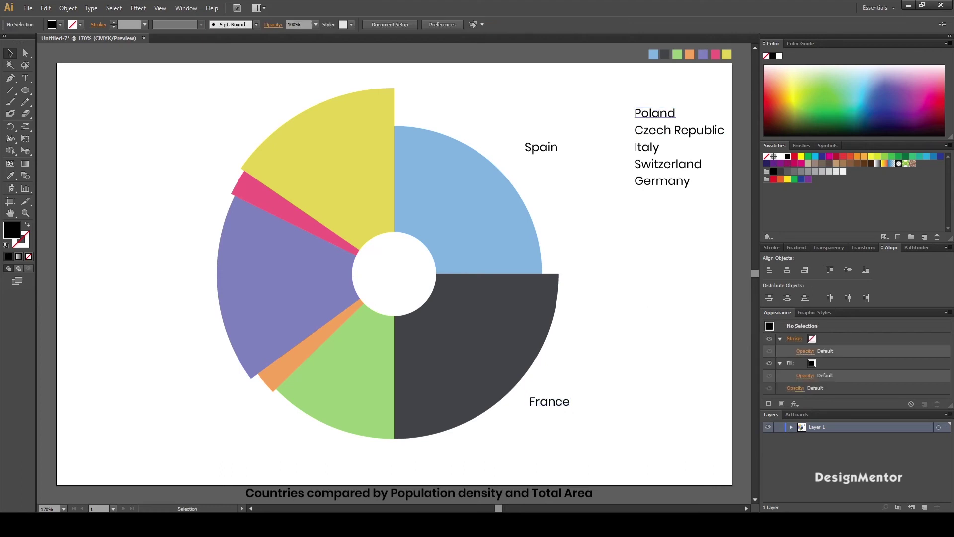
{"action": "left_click_drag", "start_coordinate": [646, 114], "coordinate": [492, 401]}
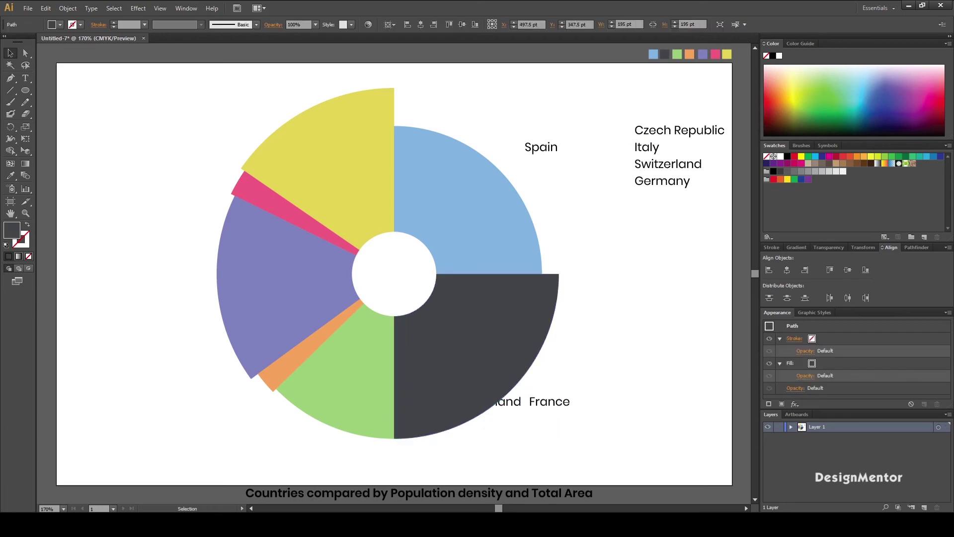
{"action": "mouse_move", "coordinate": [502, 404]}
{"action": "left_mouse_down"}
{"action": "mouse_move", "coordinate": [332, 403]}
{"action": "mouse_move", "coordinate": [281, 429]}
{"action": "left_mouse_up"}
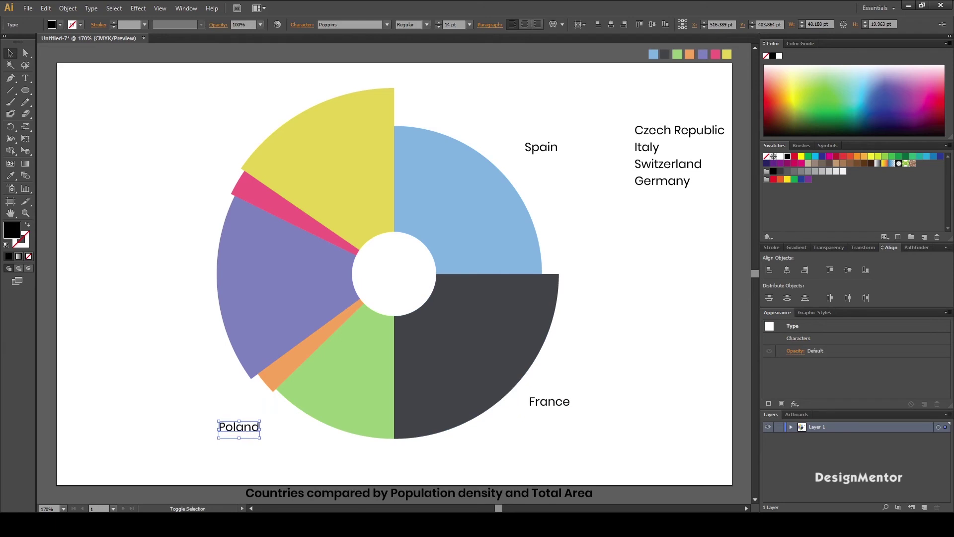
{"action": "key", "text": "shift+Right"}
{"action": "key", "text": "Down"}
{"action": "key", "text": "Down"}
{"action": "key", "text": "Down"}
{"action": "key", "text": "Down"}
- Position France under the dark grey wedge on the same baseline as Poland
{"action": "left_click", "coordinate": [549, 401]}
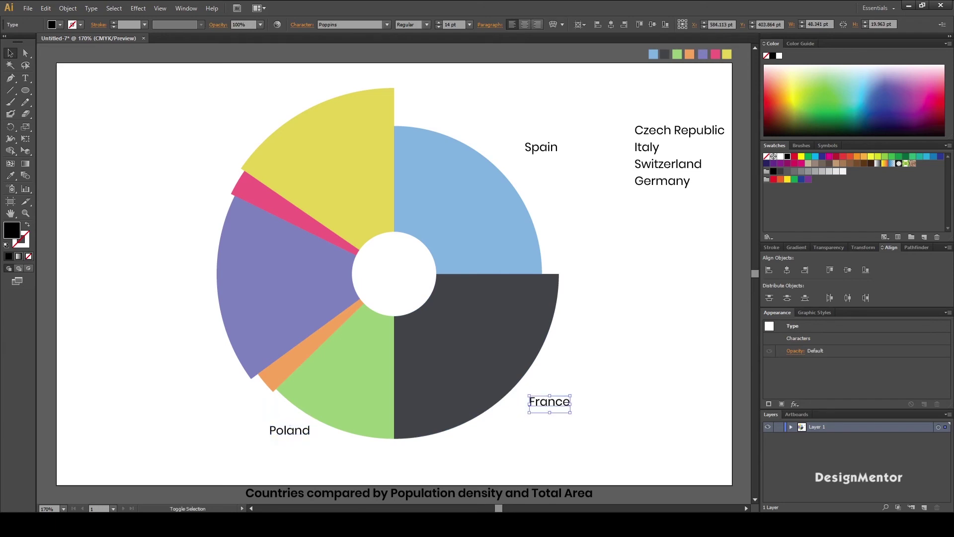
{"action": "left_click_drag", "start_coordinate": [550, 401], "coordinate": [346, 418]}
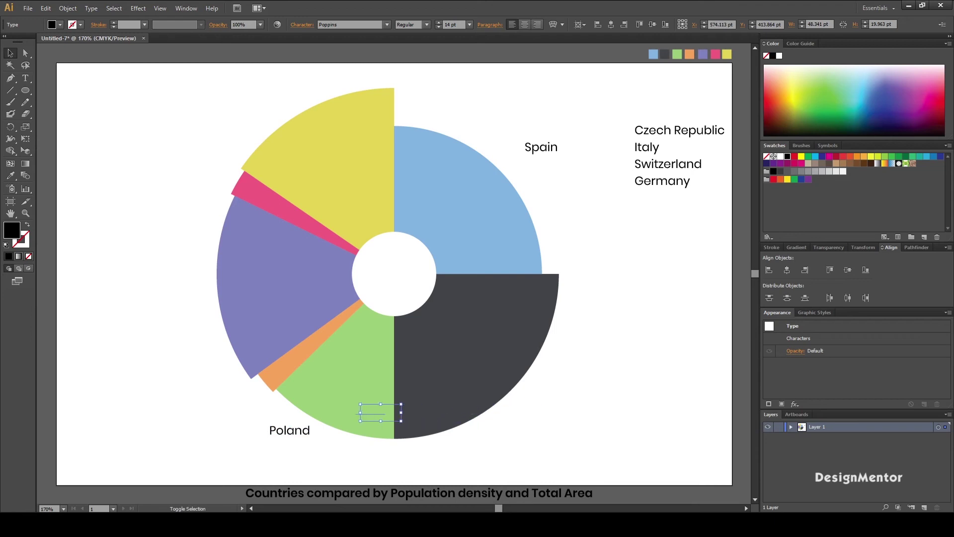
{"action": "left_click_drag", "start_coordinate": [346, 418], "coordinate": [294, 435]}
{"action": "key", "text": "Left"}
{"action": "key", "text": "Left"}
{"action": "key", "text": "Left"}
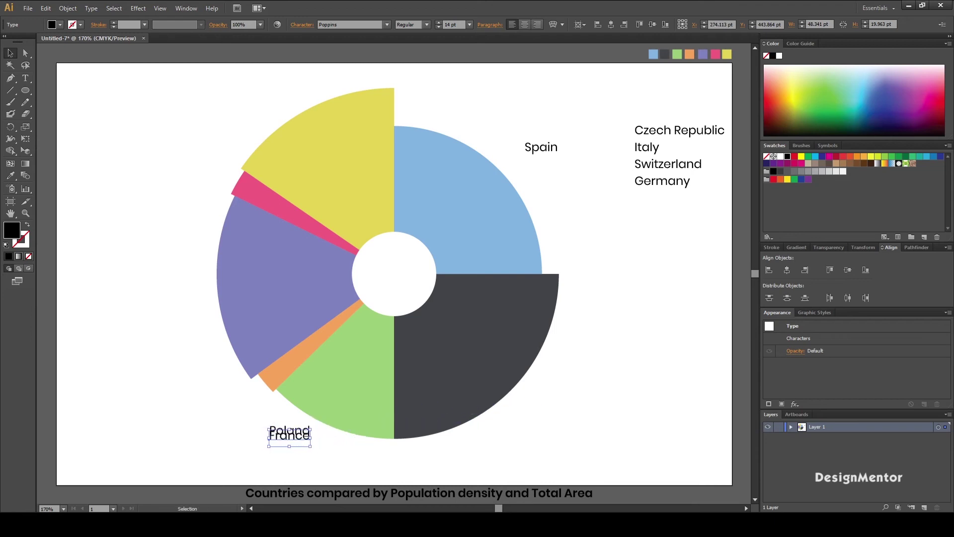
{"action": "key", "text": "Left"}
{"action": "key", "text": "Left"}
{"action": "key", "text": "Up"}
{"action": "key", "text": "Up"}
{"action": "key", "text": "Up"}
{"action": "key", "text": "Up"}
{"action": "key", "text": "Right"}
{"action": "key", "text": "Up"}
{"action": "key", "text": "Up"}
{"action": "key", "text": "Up"}
{"action": "left_click_drag", "start_coordinate": [290, 431], "coordinate": [535, 430]}
{"action": "key", "text": "shift+Left"}
{"action": "key", "text": "shift+Right"}
{"action": "key", "text": "shift+Left"}
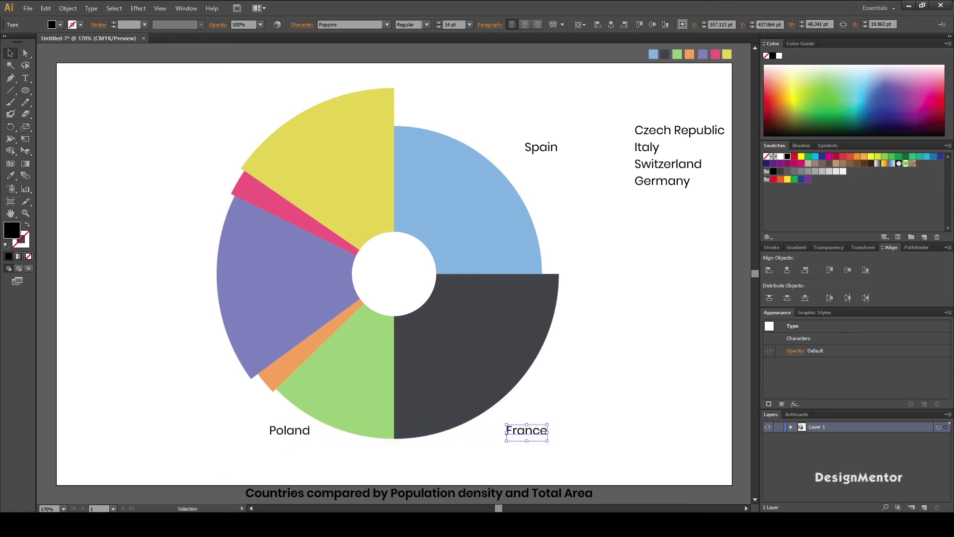
{"action": "key", "text": "ctrl+shift+a"}
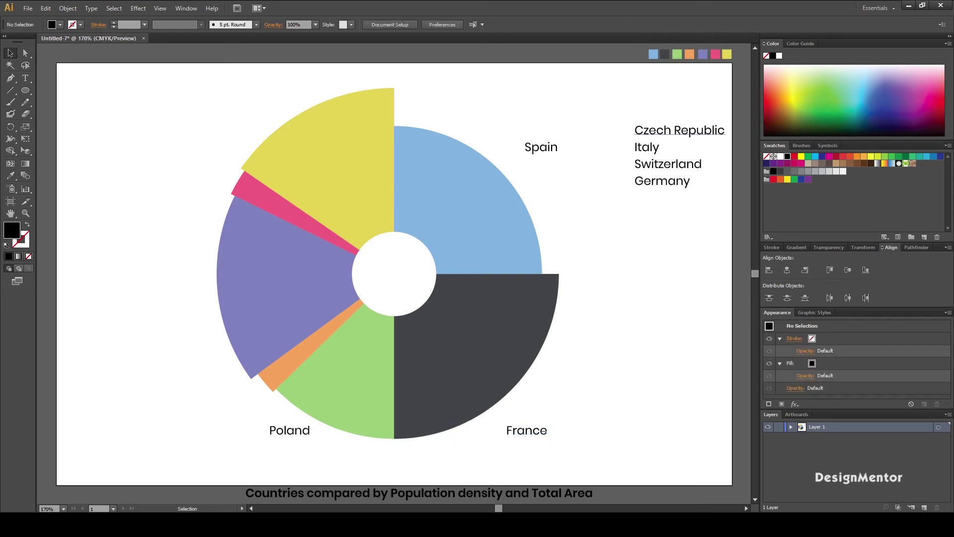
- Place the Czech Republic label beside the purple wedge and deselect it
{"action": "left_click_drag", "start_coordinate": [670, 130], "coordinate": [225, 403]}
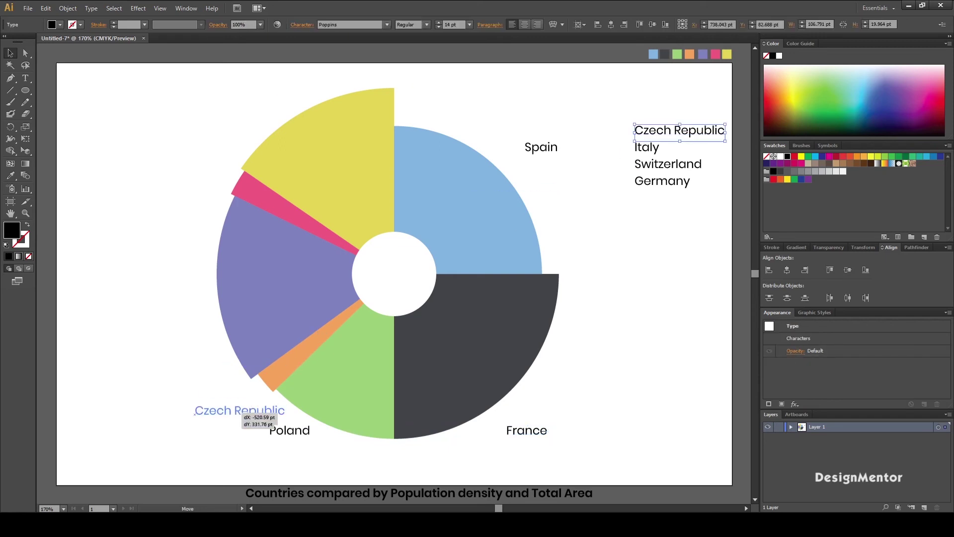
{"action": "left_click_drag", "start_coordinate": [225, 404], "coordinate": [206, 395]}
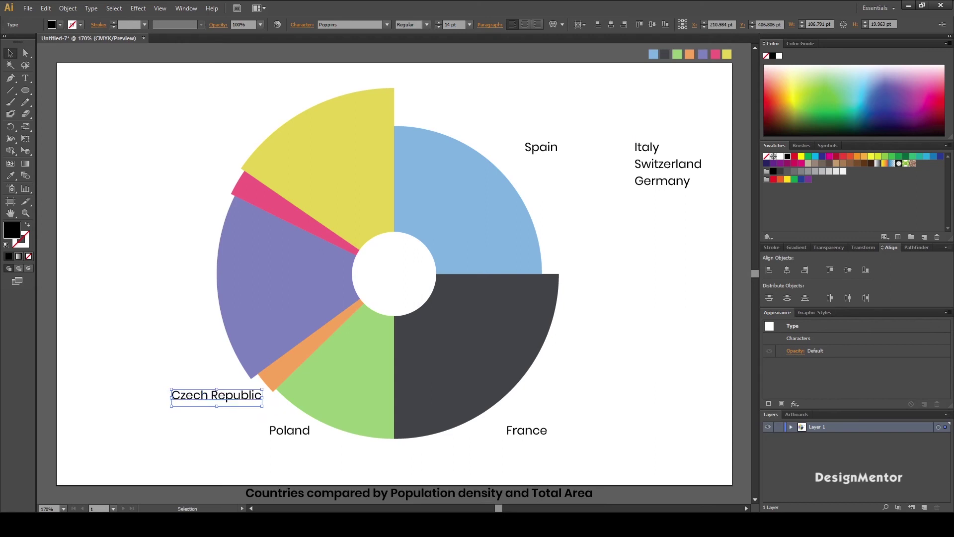
{"action": "key", "text": "Left"}
{"action": "key", "text": "Left"}
{"action": "key", "text": "Left"}
{"action": "key", "text": "Left"}
{"action": "key", "text": "Left"}
{"action": "key", "text": "Left"}
{"action": "key", "text": "Left"}
{"action": "key", "text": "Left"}
{"action": "key", "text": "Left"}
{"action": "key", "text": "Left"}
{"action": "key", "text": "Right"}
{"action": "key", "text": "Right"}
{"action": "key", "text": "Right"}
{"action": "key", "text": "Right"}
{"action": "key", "text": "Right"}
{"action": "key", "text": "Right"}
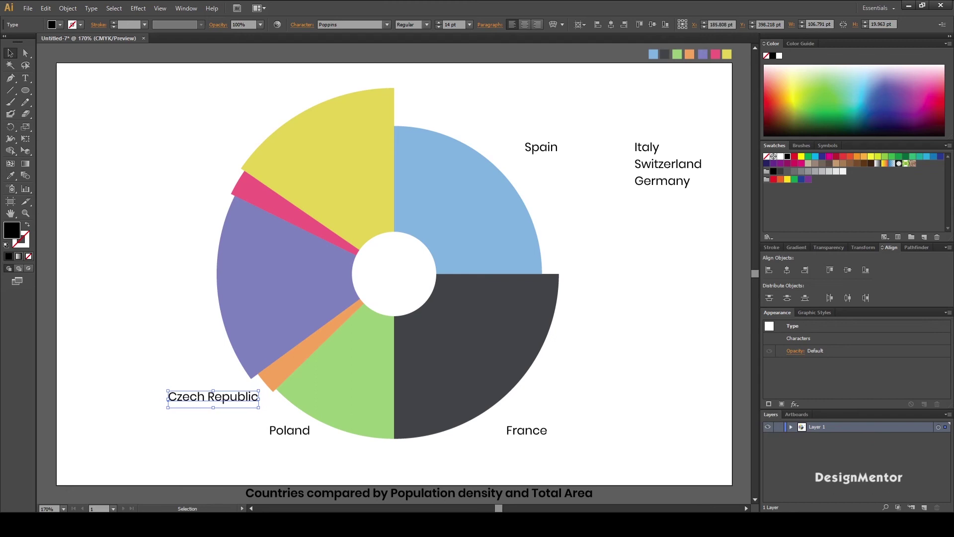
{"action": "left_click", "coordinate": [616, 224]}
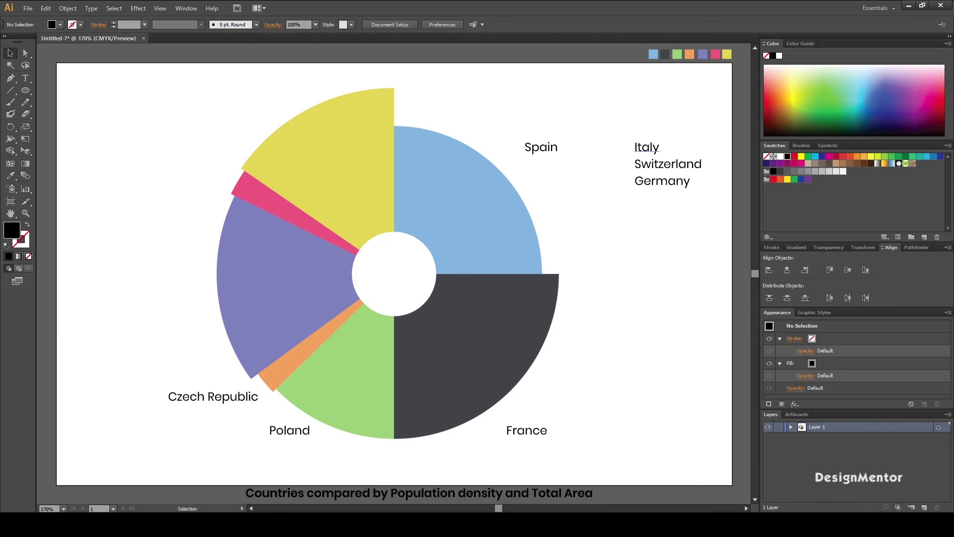
- Move the Italy label toward the chart beside the purple wedge
{"action": "left_click", "coordinate": [646, 148]}
{"action": "double_click", "coordinate": [649, 148]}
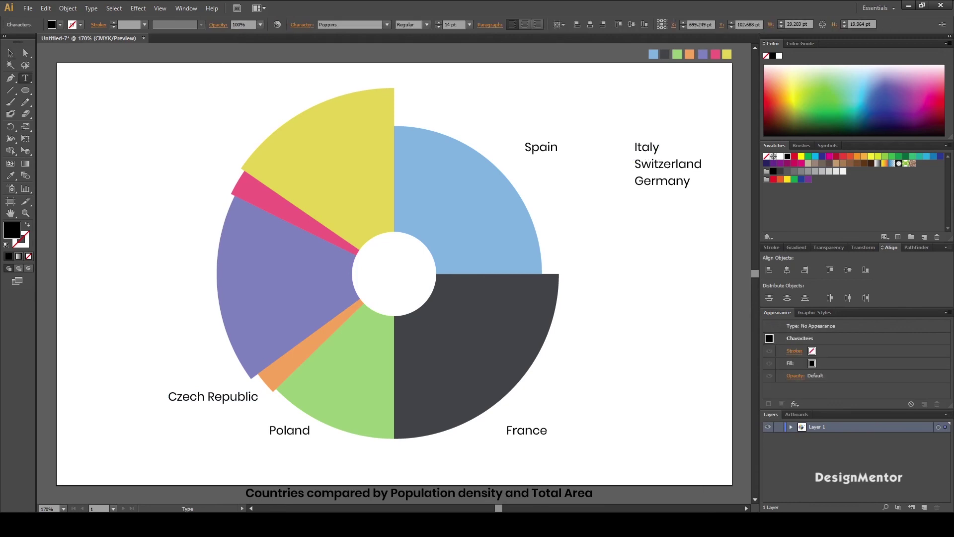
{"action": "key", "text": "Escape"}
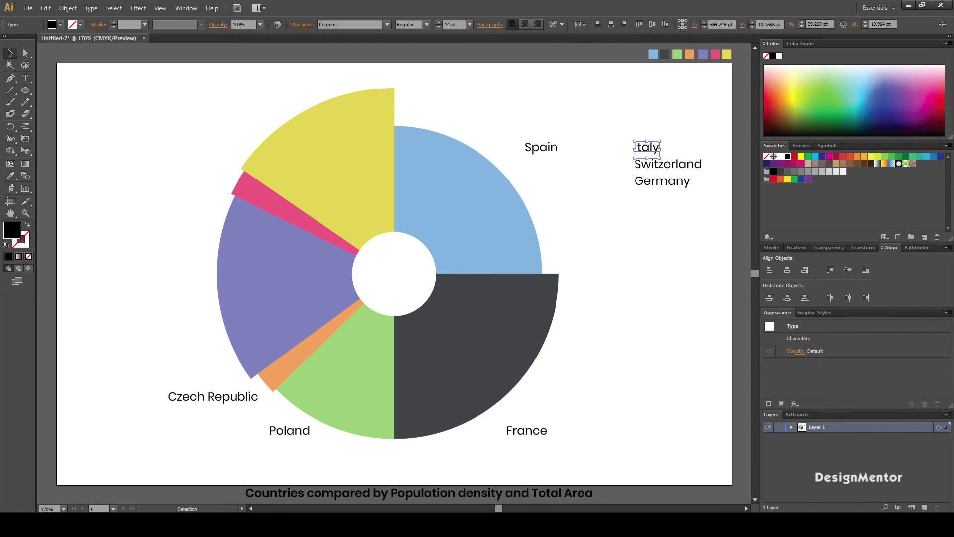
{"action": "key", "text": "ctrl+shift+a"}
{"action": "mouse_move", "coordinate": [635, 147]}
{"action": "left_mouse_down"}
{"action": "mouse_move", "coordinate": [137, 155]}
{"action": "mouse_move", "coordinate": [139, 266]}
{"action": "mouse_move", "coordinate": [180, 265]}
{"action": "mouse_move", "coordinate": [174, 274]}
{"action": "left_mouse_up"}
- Place the Switzerland label beside the pink wedge
{"action": "left_click", "coordinate": [571, 224]}
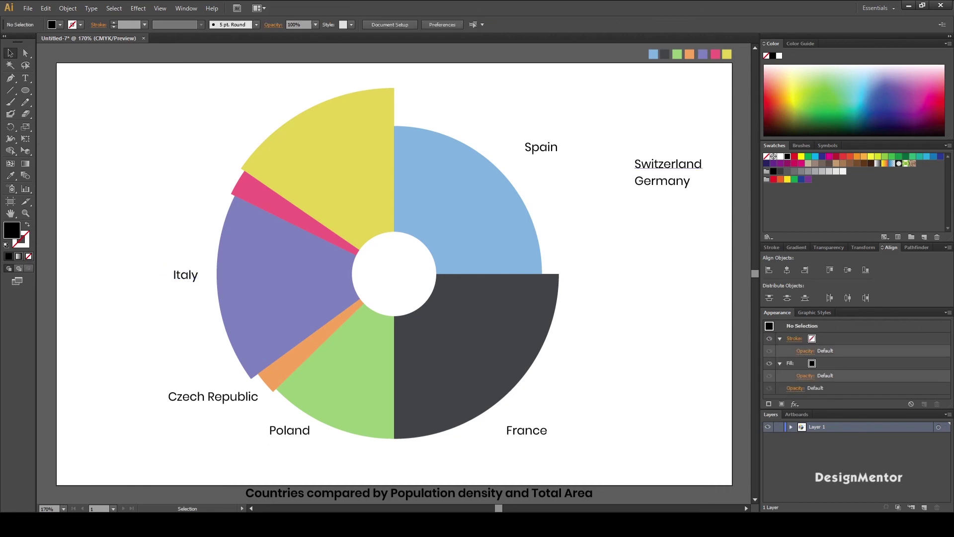
{"action": "left_click", "coordinate": [646, 164]}
{"action": "mouse_move", "coordinate": [646, 164]}
{"action": "left_mouse_down"}
{"action": "mouse_move", "coordinate": [291, 167]}
{"action": "mouse_move", "coordinate": [166, 178]}
{"action": "left_mouse_up"}
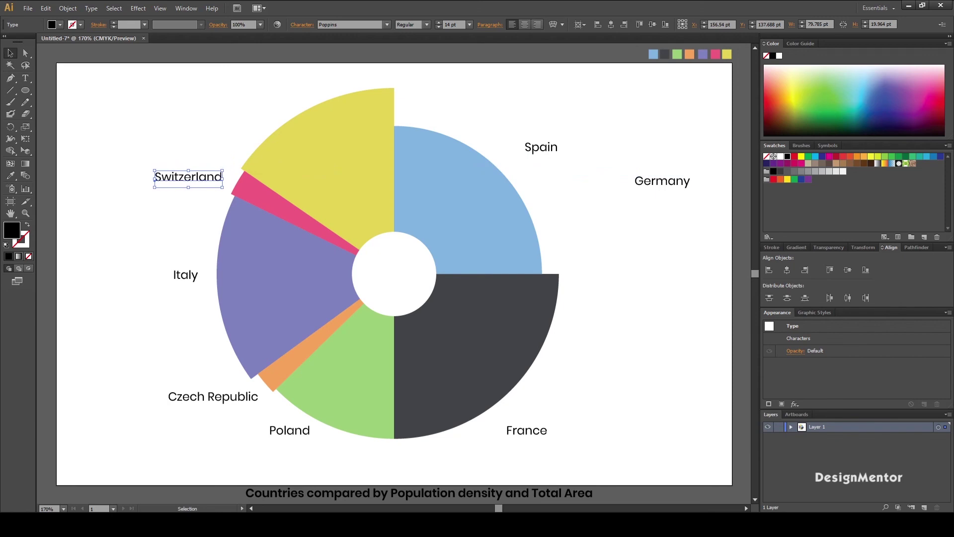
- Position the Germany label above the yellow wedge, nudged slightly right
{"action": "left_click", "coordinate": [661, 181]}
{"action": "left_click_drag", "start_coordinate": [661, 181], "coordinate": [272, 183]}
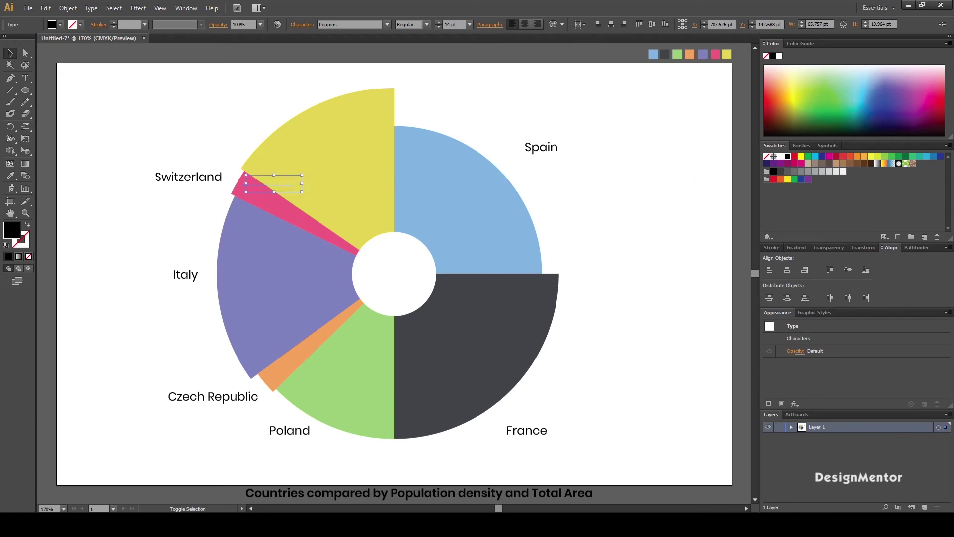
{"action": "left_click_drag", "start_coordinate": [272, 183], "coordinate": [247, 107]}
{"action": "key", "text": "shift+Right"}
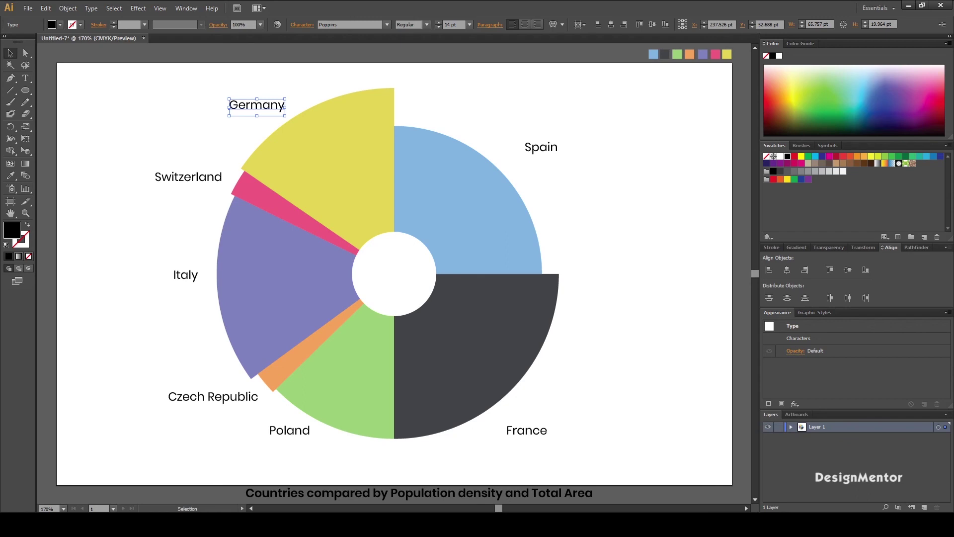
- Nudge the chart title up and left with the arrow keys
{"action": "left_click", "coordinate": [589, 495]}
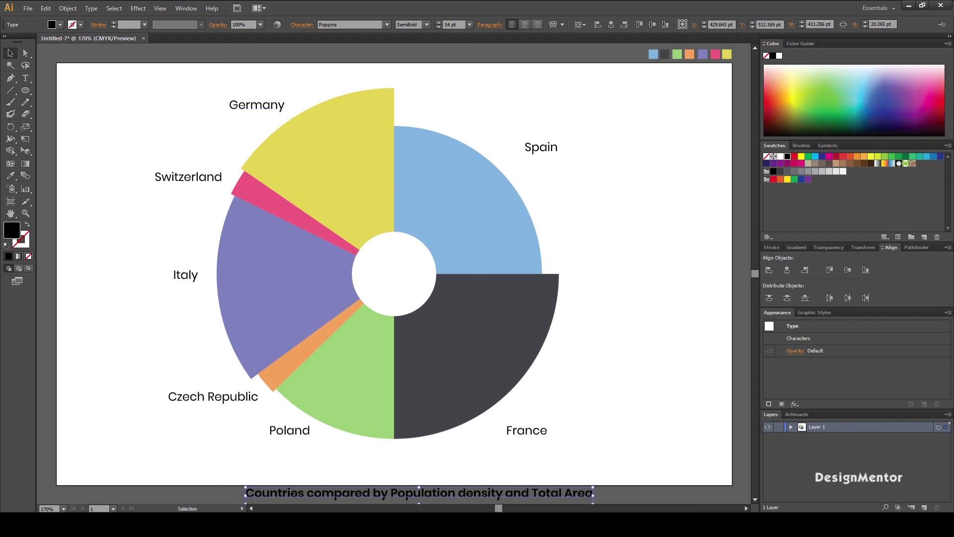
{"action": "key", "text": "shift+Up"}
{"action": "key", "text": "shift+Up"}
{"action": "key", "text": "shift+Up"}
{"action": "key", "text": "shift+Left"}
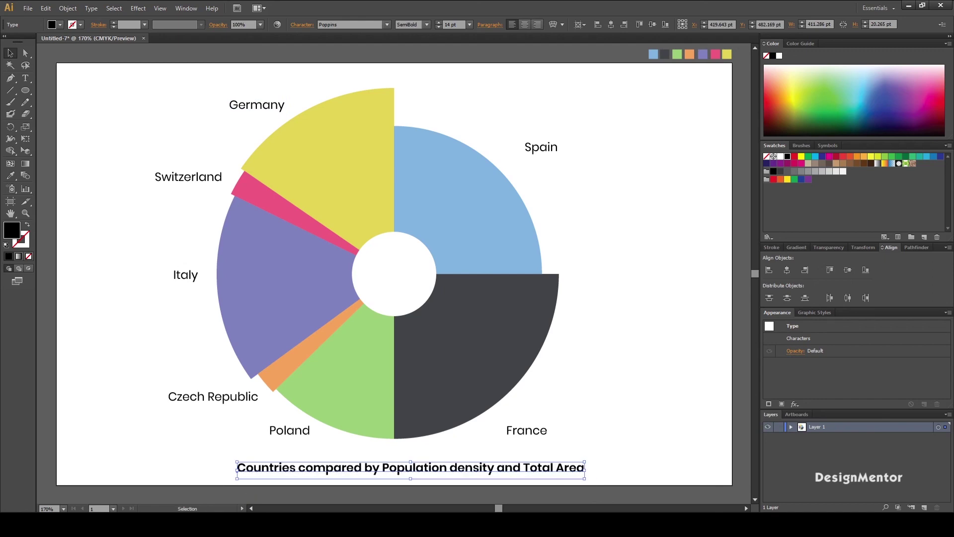
{"action": "key", "text": "shift+Left"}
{"action": "key", "text": "Down"}
{"action": "key", "text": "Down"}
{"action": "key", "text": "Up"}
{"action": "key", "text": "Left"}
{"action": "key", "text": "shift+Left"}
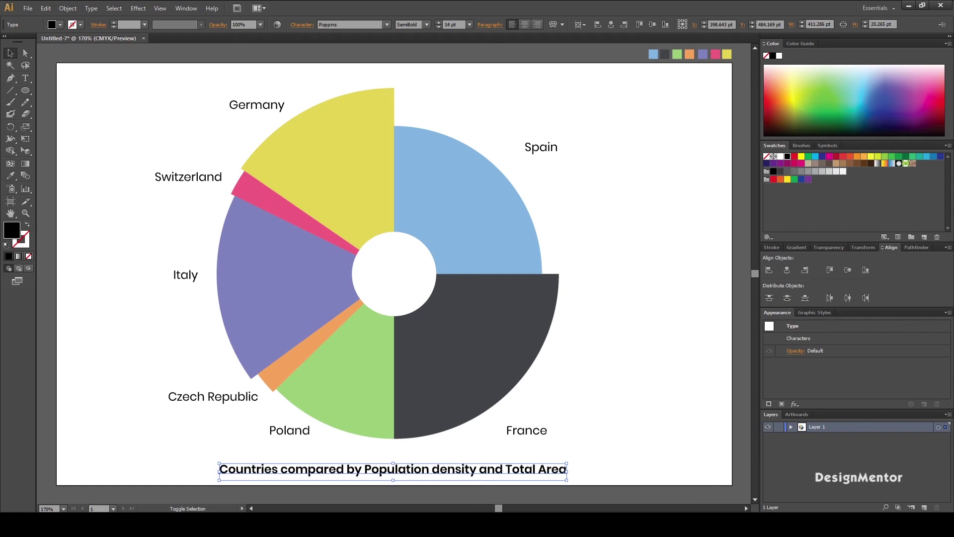
- Centre the title at X 400 pt and Y 481 pt near the artboard bottom
{"action": "left_click", "coordinate": [786, 270]}
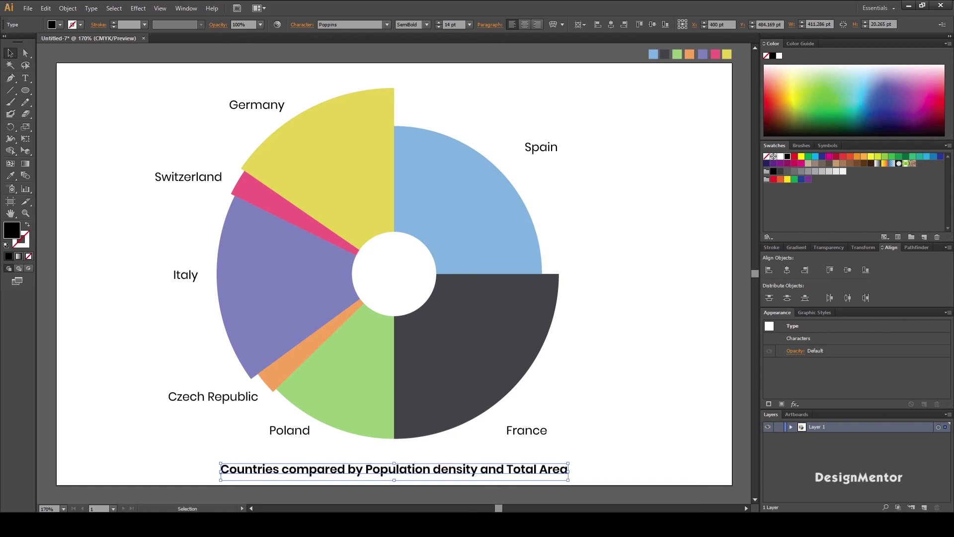
{"action": "left_click", "coordinate": [847, 269]}
{"action": "key", "text": "shift+Down"}
{"action": "key", "text": "shift+Down"}
{"action": "key", "text": "shift+Down"}
{"action": "key", "text": "shift+Down"}
{"action": "key", "text": "shift+Down"}
{"action": "key", "text": "shift+Down"}
{"action": "key", "text": "shift+Down"}
{"action": "key", "text": "shift+Down"}
{"action": "key", "text": "shift+Down"}
{"action": "key", "text": "shift+Up"}
{"action": "key", "text": "Up"}
{"action": "key", "text": "Up"}
{"action": "key", "text": "Up"}
{"action": "key", "text": "Up"}
{"action": "key", "text": "Up"}
{"action": "key", "text": "Up"}
{"action": "key", "text": "Up"}
{"action": "key", "text": "Up"}
{"action": "key", "text": "Up"}
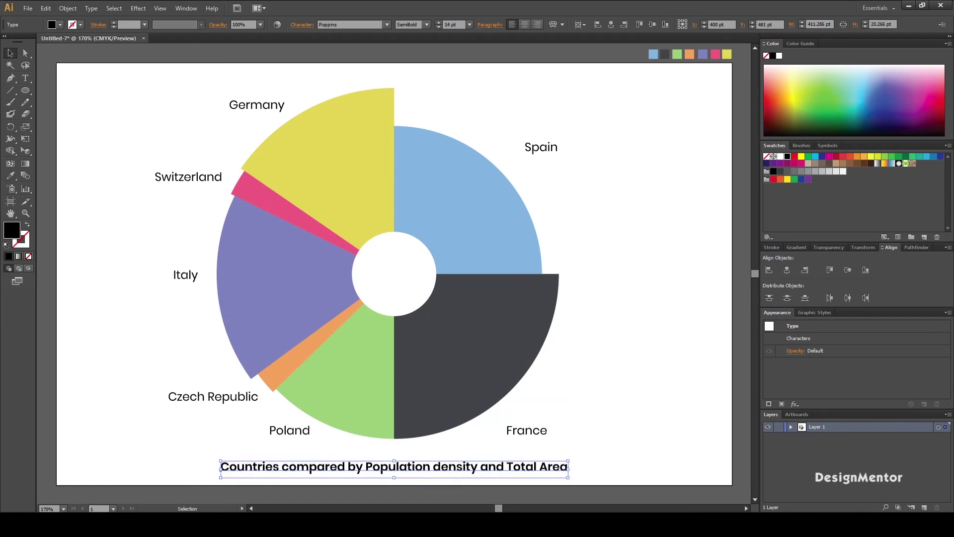
{"action": "key", "text": "ctrl+shift+a"}
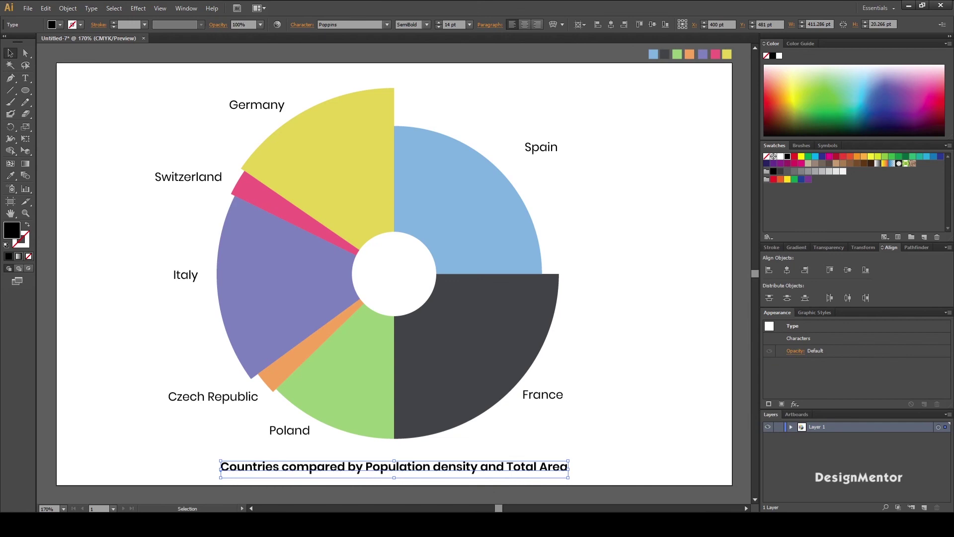
- Recolour the Spain label light blue and the France label dark grey with the Eyedropper
{"action": "left_click_drag", "start_coordinate": [586, 120], "coordinate": [531, 167]}
{"action": "key", "text": "i"}
{"action": "left_click", "coordinate": [447, 209]}
{"action": "key", "text": "v"}
{"action": "key", "text": "ctrl+shift+a"}
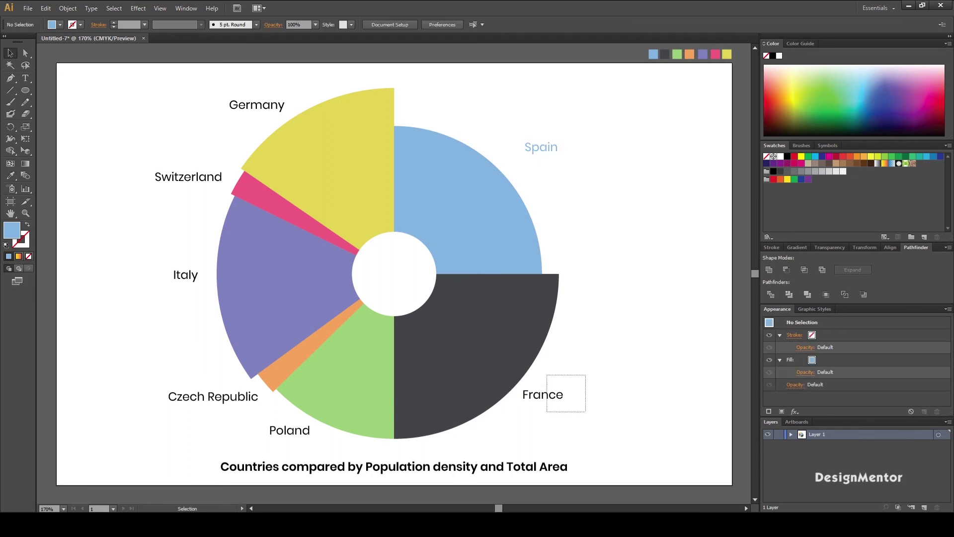
{"action": "left_click_drag", "start_coordinate": [584, 377], "coordinate": [545, 412]}
{"action": "key", "text": "i"}
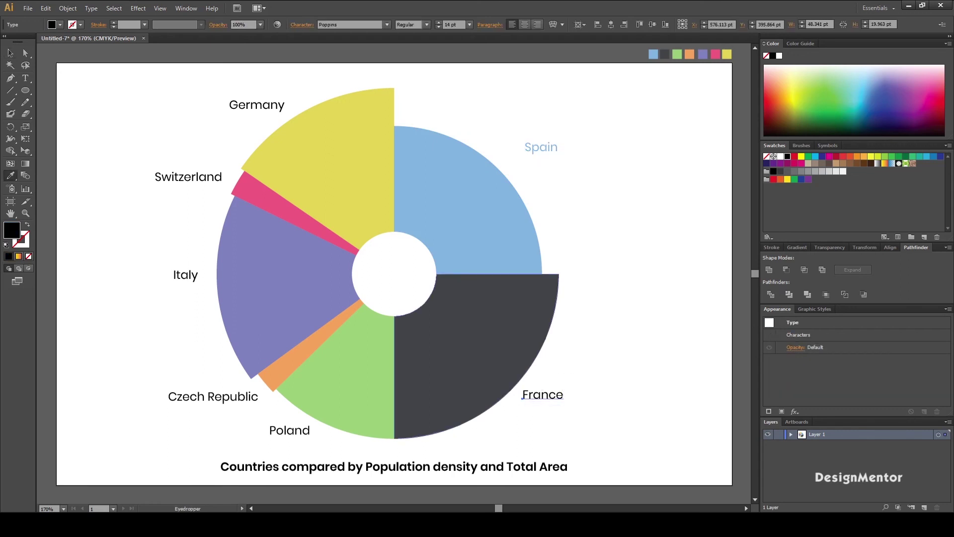
{"action": "left_click", "coordinate": [477, 343]}
{"action": "key", "text": "v"}
{"action": "key", "text": "ctrl+shift+a"}
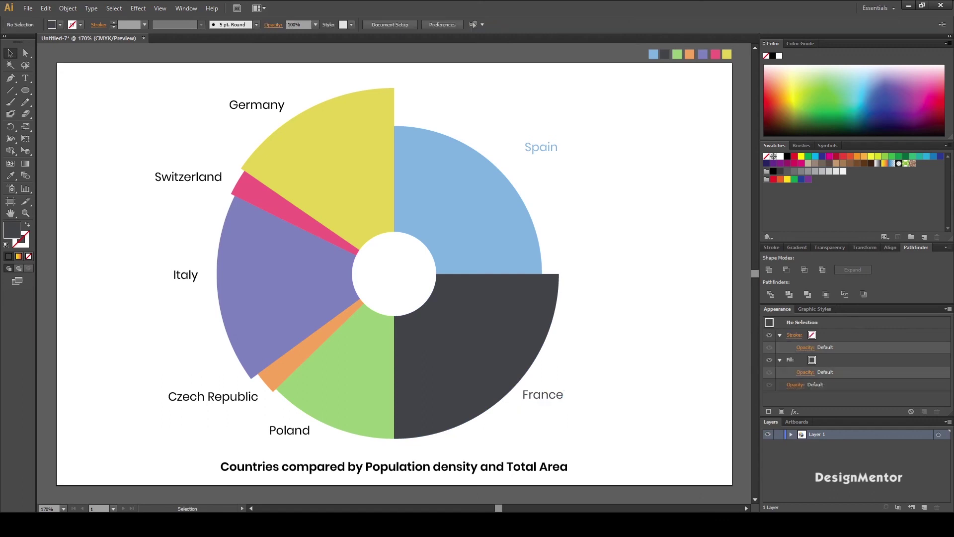
- Give the Poland label its green and the Czech Republic label its orange
{"action": "left_click_drag", "start_coordinate": [257, 424], "coordinate": [288, 443]}
{"action": "key", "text": "i"}
{"action": "left_click", "coordinate": [338, 348]}
{"action": "key", "text": "v"}
{"action": "left_click", "coordinate": [154, 385]}
{"action": "left_click_drag", "start_coordinate": [208, 397], "coordinate": [209, 396]}
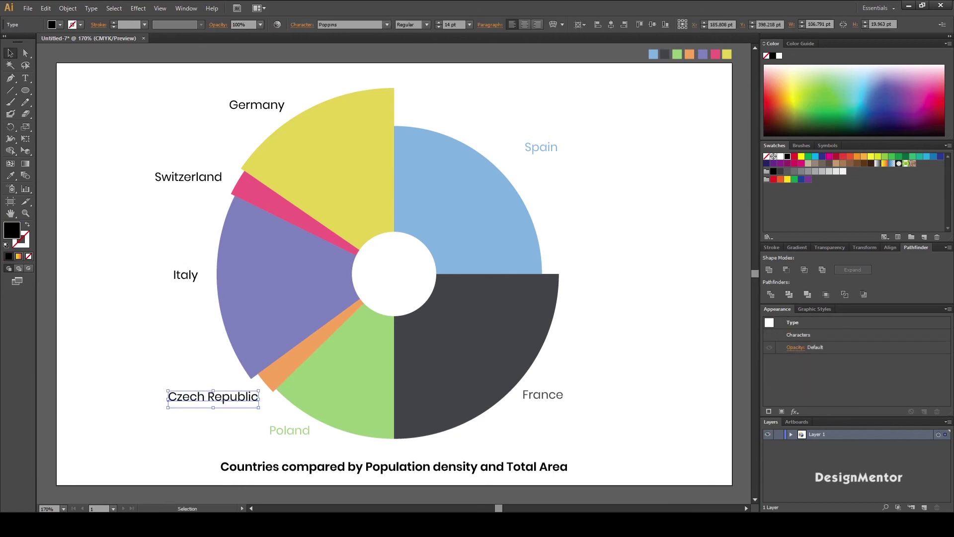
{"action": "key", "text": "i"}
{"action": "left_click", "coordinate": [326, 338]}
{"action": "key", "text": "v"}
{"action": "left_click", "coordinate": [149, 338]}
- Colour the Italy label purple, Switzerland pink and Germany yellow to match their wedges
{"action": "left_click", "coordinate": [186, 274]}
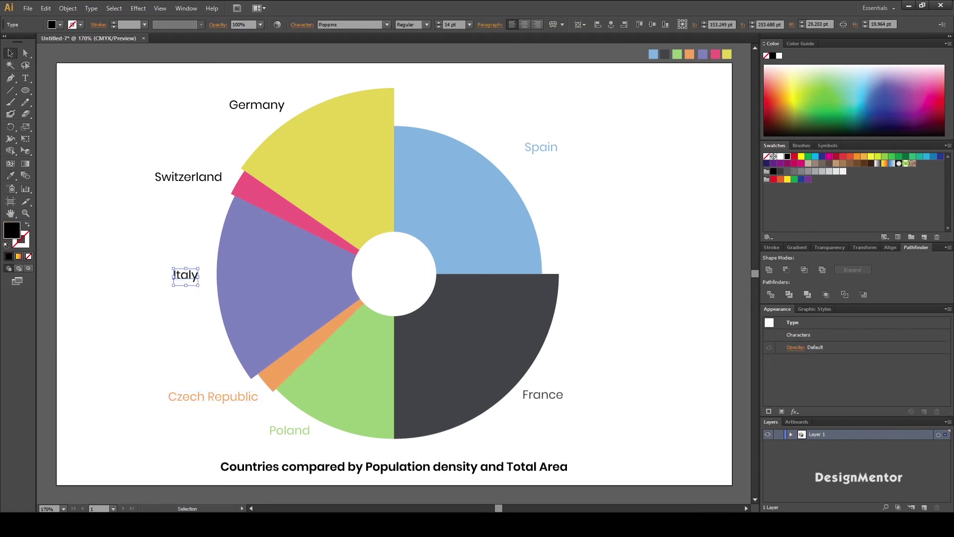
{"action": "key", "text": "i"}
{"action": "left_click", "coordinate": [308, 288]}
{"action": "key", "text": "v"}
{"action": "left_click", "coordinate": [130, 308]}
{"action": "left_click", "coordinate": [189, 176]}
{"action": "key", "text": "i"}
{"action": "left_click", "coordinate": [234, 188]}
{"action": "key", "text": "v"}
{"action": "left_click", "coordinate": [256, 105]}
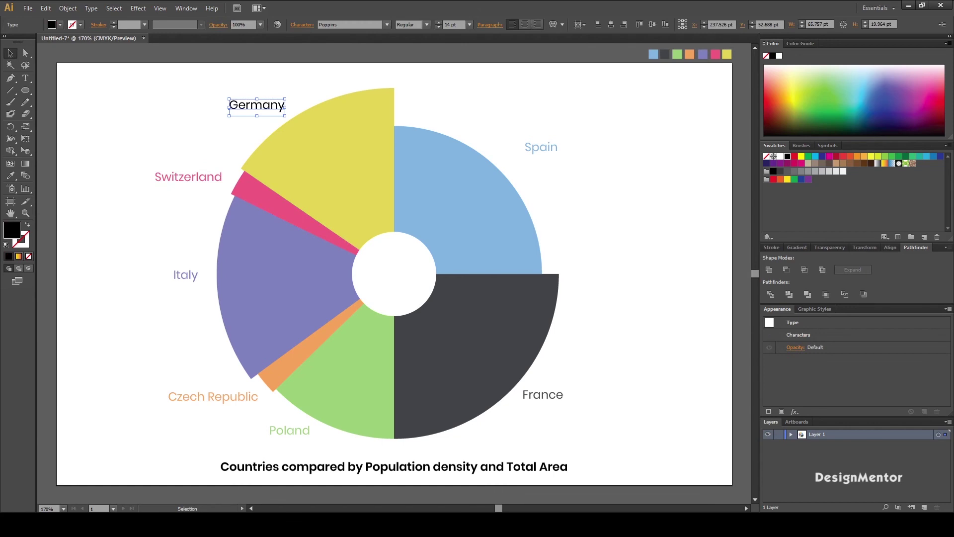
{"action": "key", "text": "i"}
{"action": "left_click", "coordinate": [298, 139]}
{"action": "key", "text": "v"}
{"action": "key", "text": "ctrl+shift+a"}
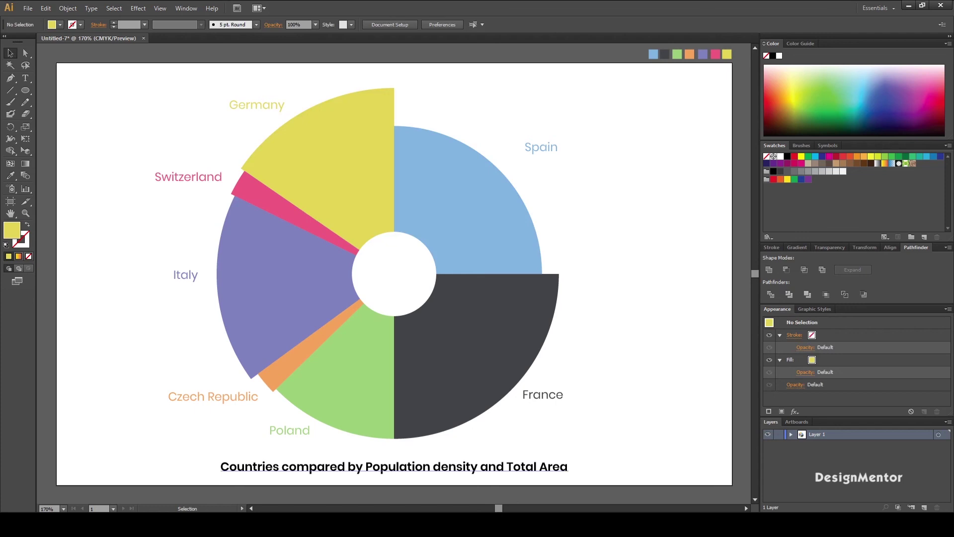
- Select the chart title and apply a deep navy swatch from the Swatches panel
{"action": "double_click", "coordinate": [457, 467]}
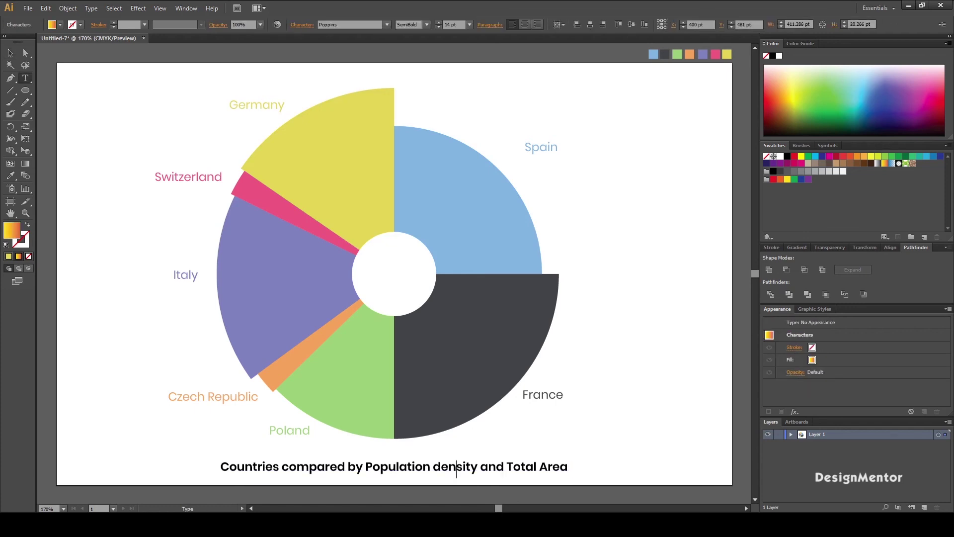
{"action": "left_click", "coordinate": [11, 53]}
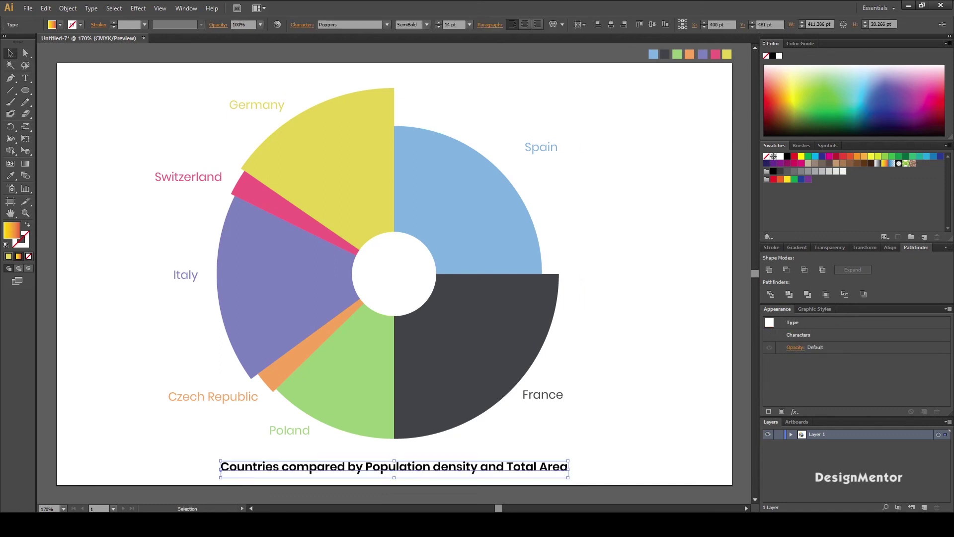
{"action": "left_click", "coordinate": [934, 156]}
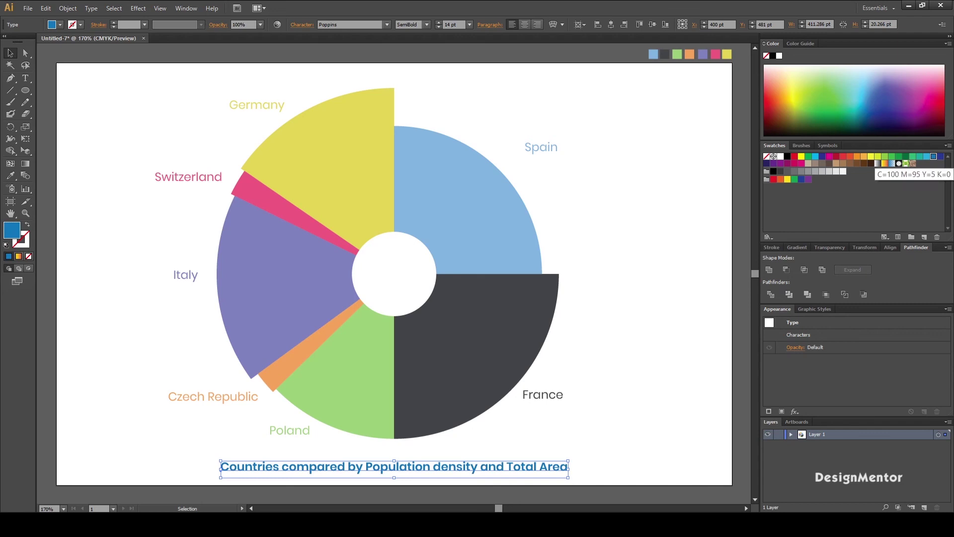
{"action": "left_click", "coordinate": [940, 156]}
{"action": "left_click", "coordinate": [766, 163]}
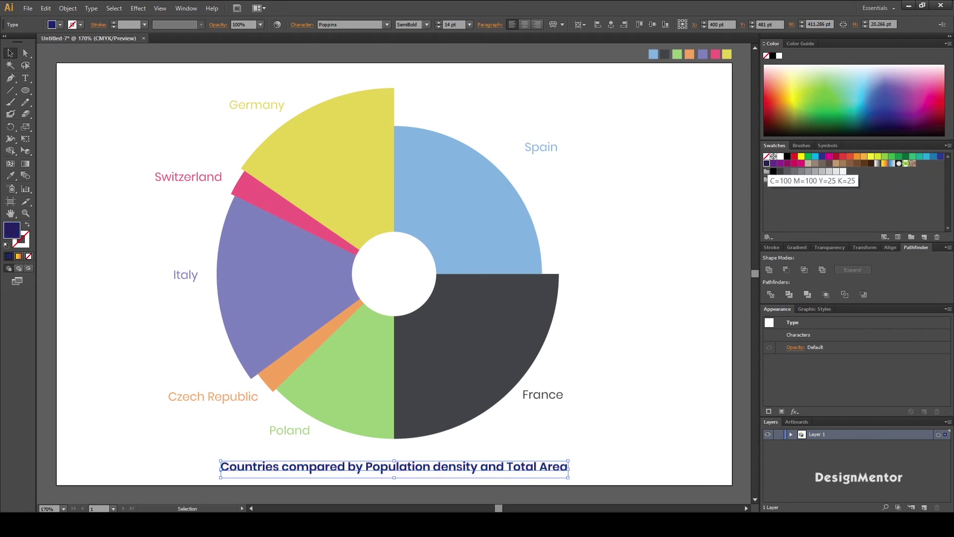
{"action": "left_click", "coordinate": [940, 156]}
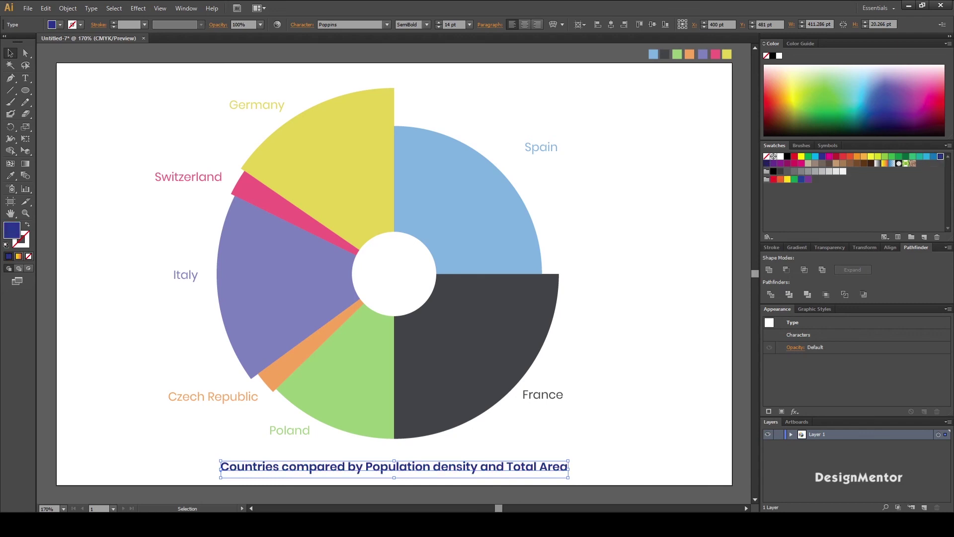
{"action": "key", "text": "ctrl+shift+a"}
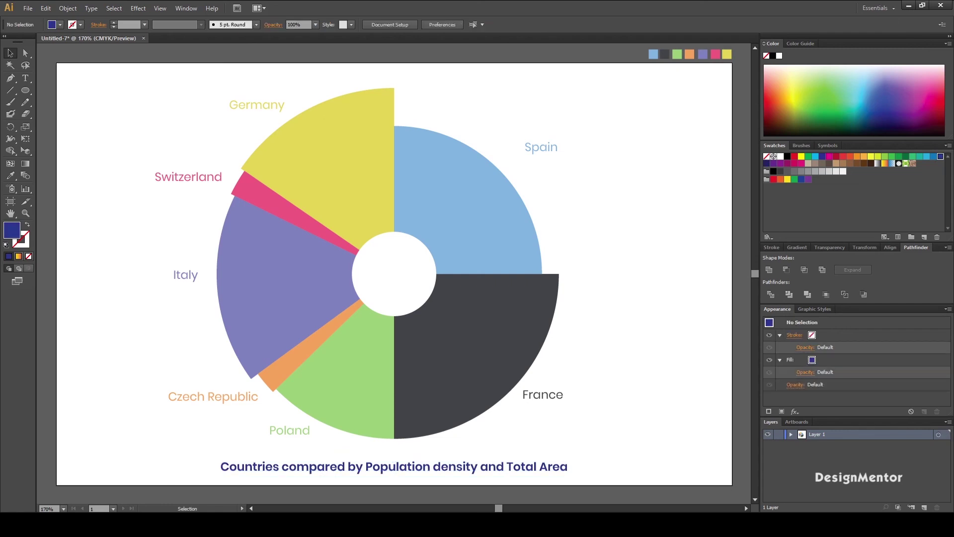